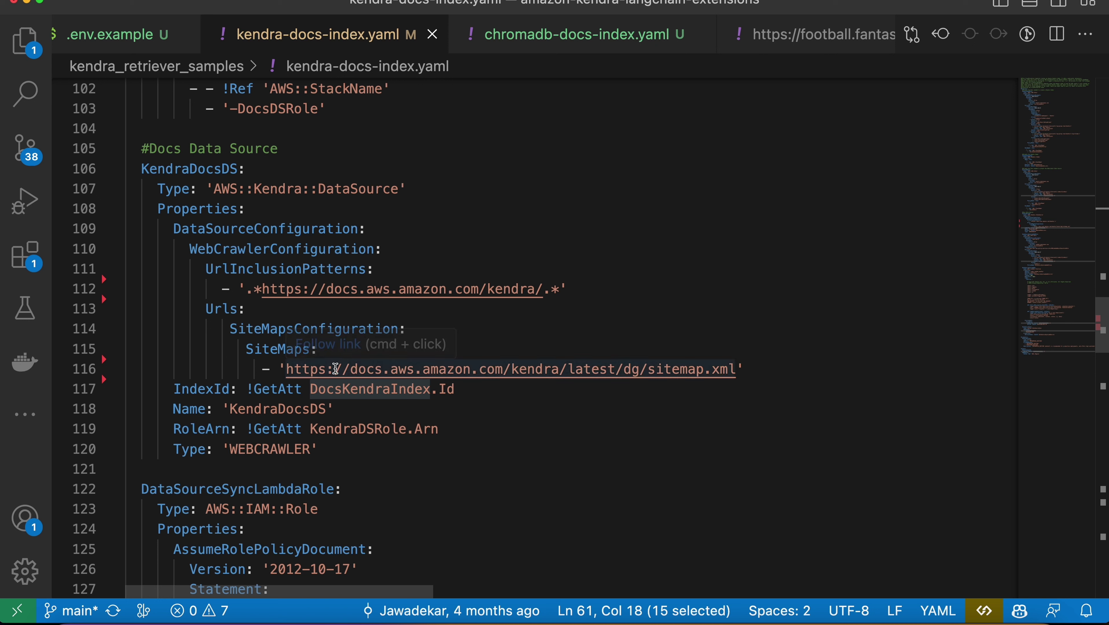
Add a SeedsUrl entry on a new line under Urls in the KendraDocsDS web crawler configuration.
{"action": "left_click_drag", "start_coordinate": [736, 369], "coordinate": [291, 372]}
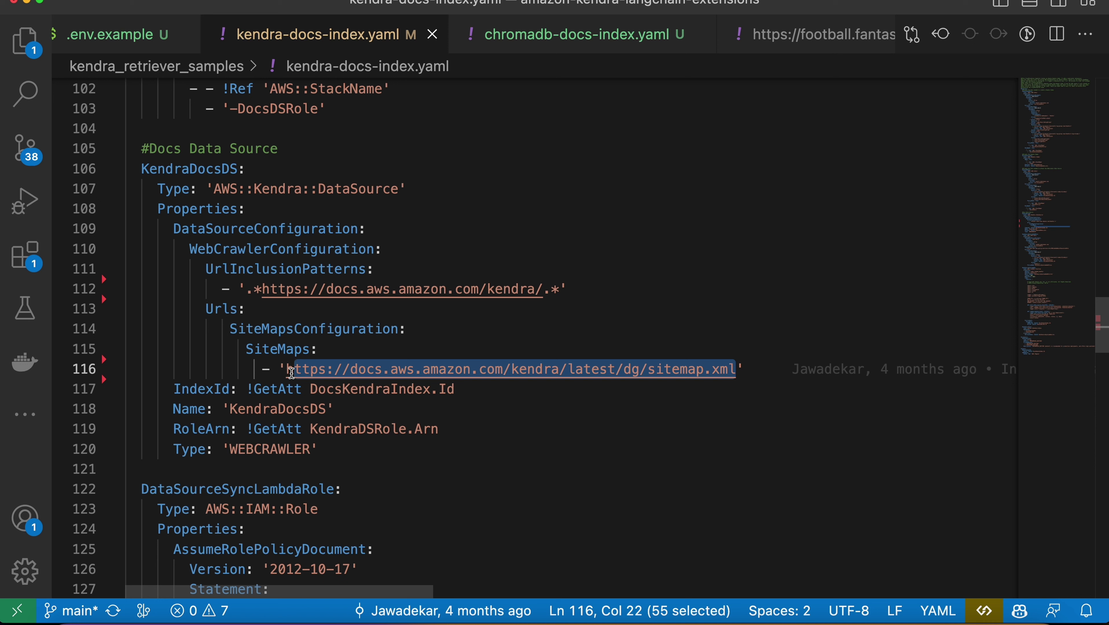
{"action": "left_click", "coordinate": [304, 309]}
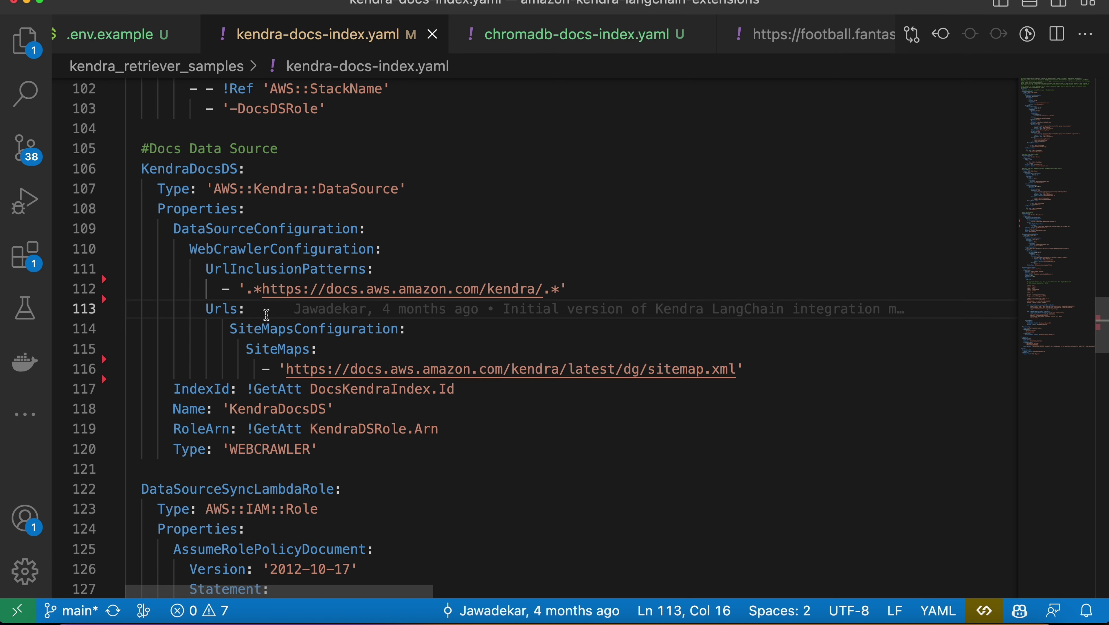
{"action": "key", "text": "Return"}
{"action": "key", "text": "Tab"}
{"action": "key", "text": "Tab"}
{"action": "key", "text": "BackSpace"}
{"action": "key", "text": "BackSpace"}
{"action": "type", "text": "S"}
{"action": "key", "text": "BackSpace"}
{"action": "type", "text": "SeedsUrl"}
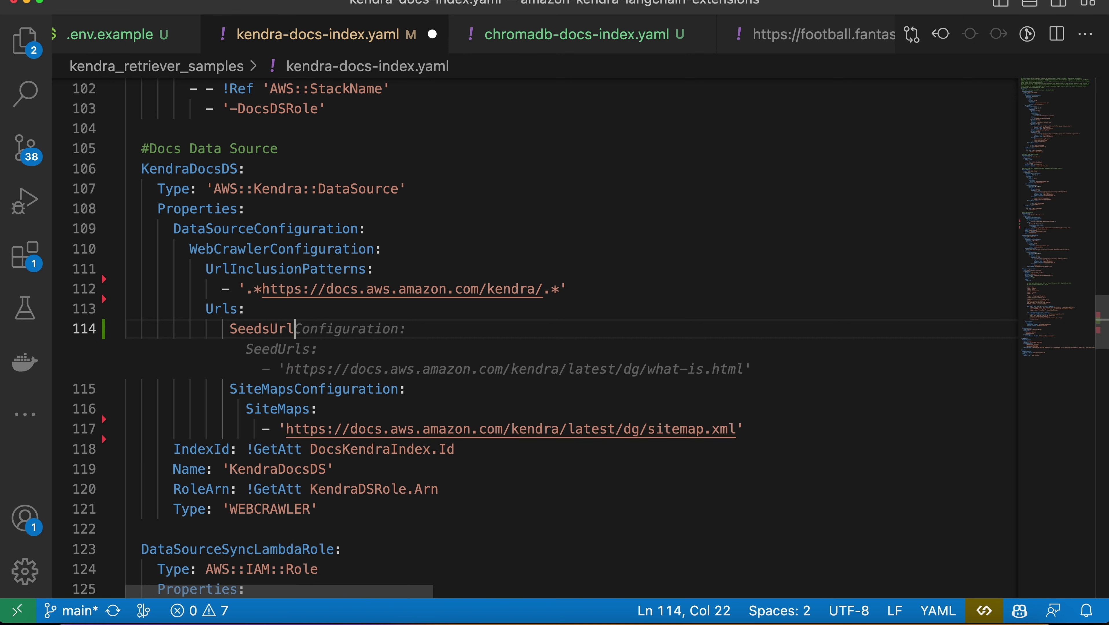
{"action": "mouse_move", "coordinate": [351, 340]}
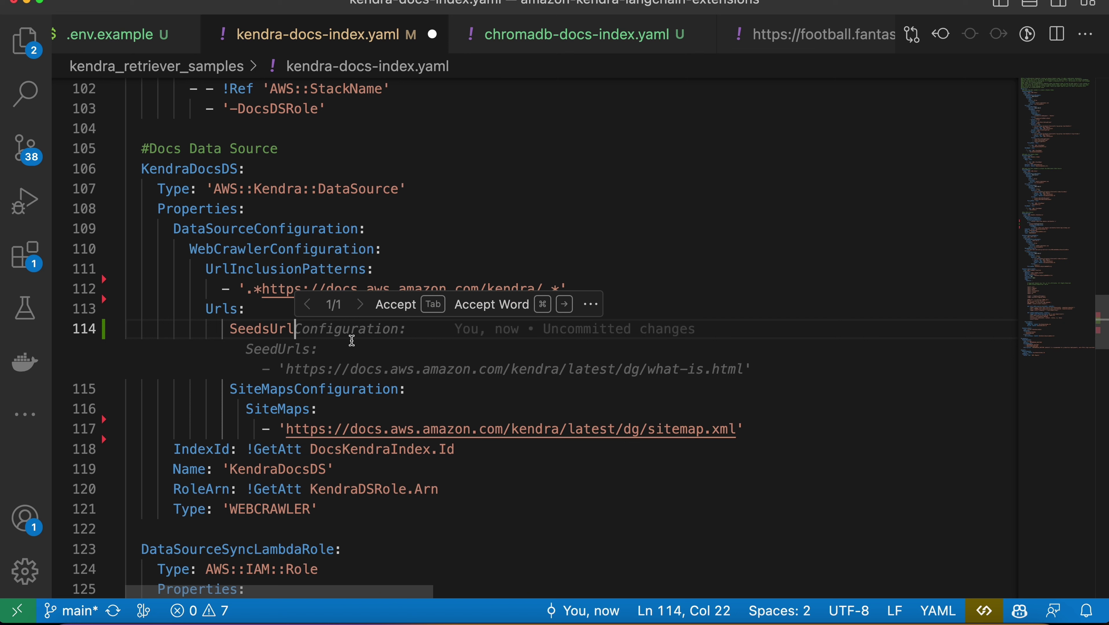
Delete the SeedsUrl line under Urls and save kendra-docs-index.yaml.
{"action": "key", "text": "super+shift+Left"}
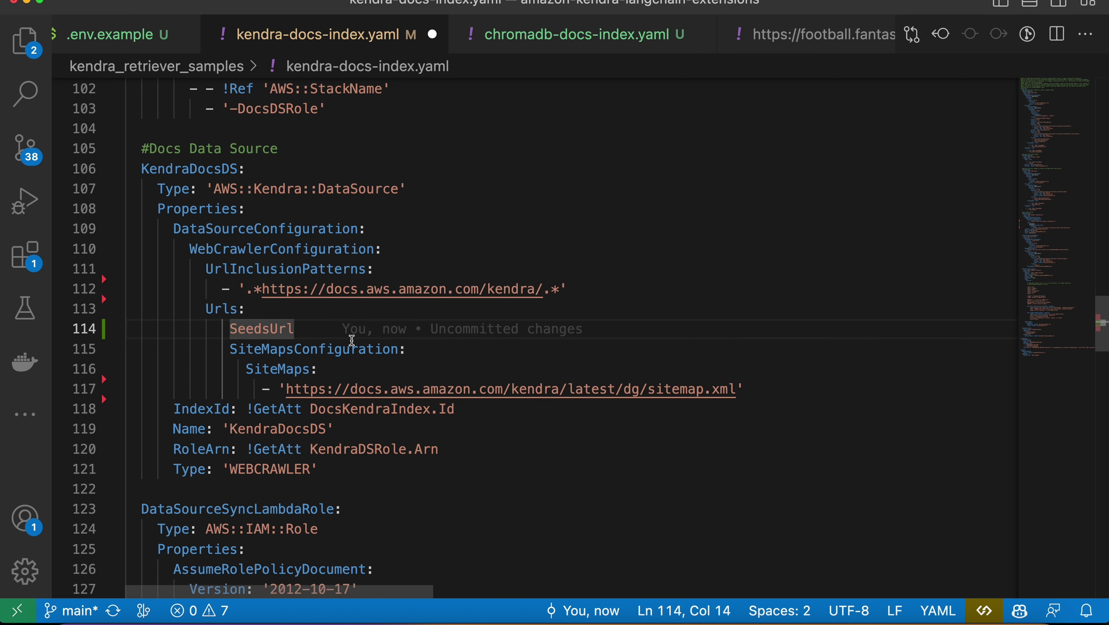
{"action": "key", "text": "BackSpace"}
{"action": "key", "text": "super+Left"}
{"action": "key", "text": "BackSpace"}
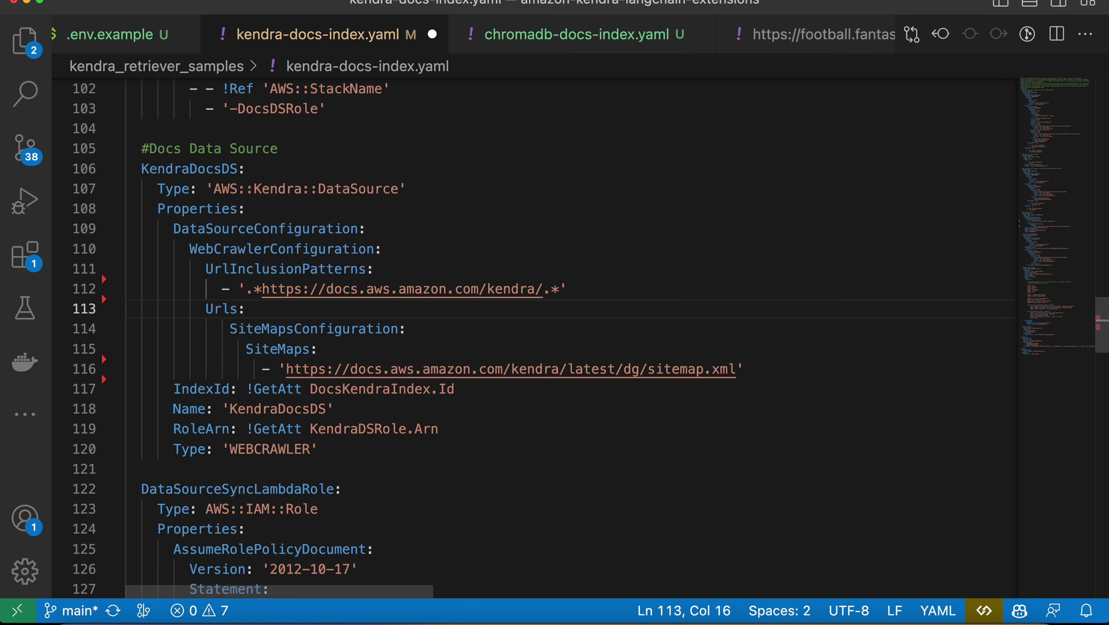
{"action": "key", "text": "super+s"}
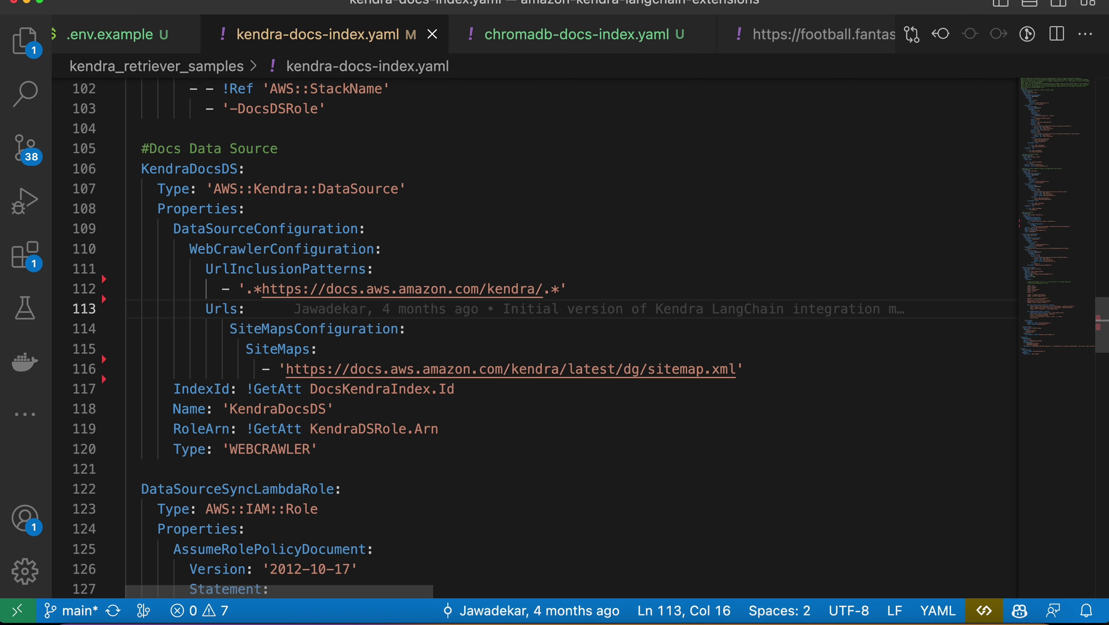
Switch to the AWS console in the browser, search for kendra and open the Amazon Kendra list of indexes.
{"action": "scroll", "coordinate": [525, 338], "scroll_direction": "down", "scroll_amount": 10}
{"action": "left_click", "coordinate": [926, 621]}
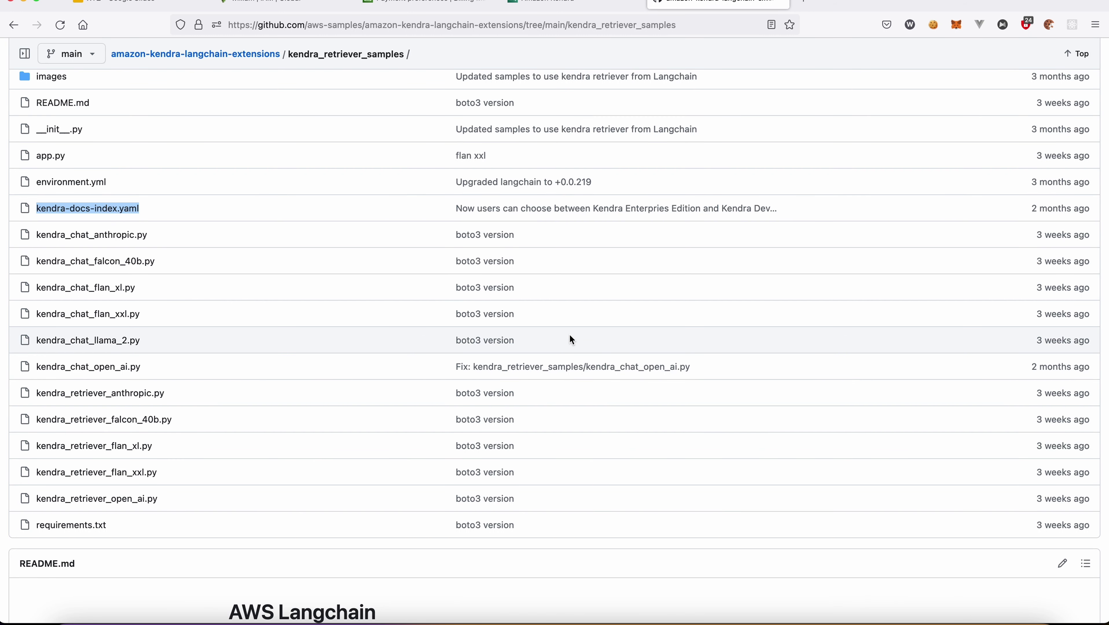
{"action": "left_click", "coordinate": [550, 3]}
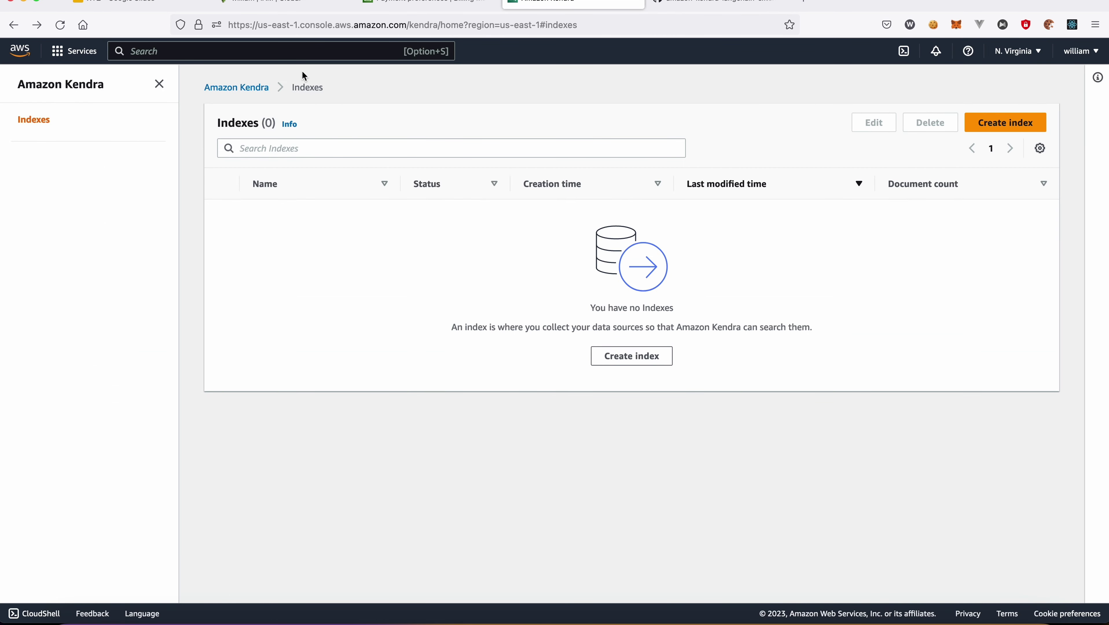
{"action": "left_click", "coordinate": [306, 52]}
{"action": "type", "text": "kendra"}
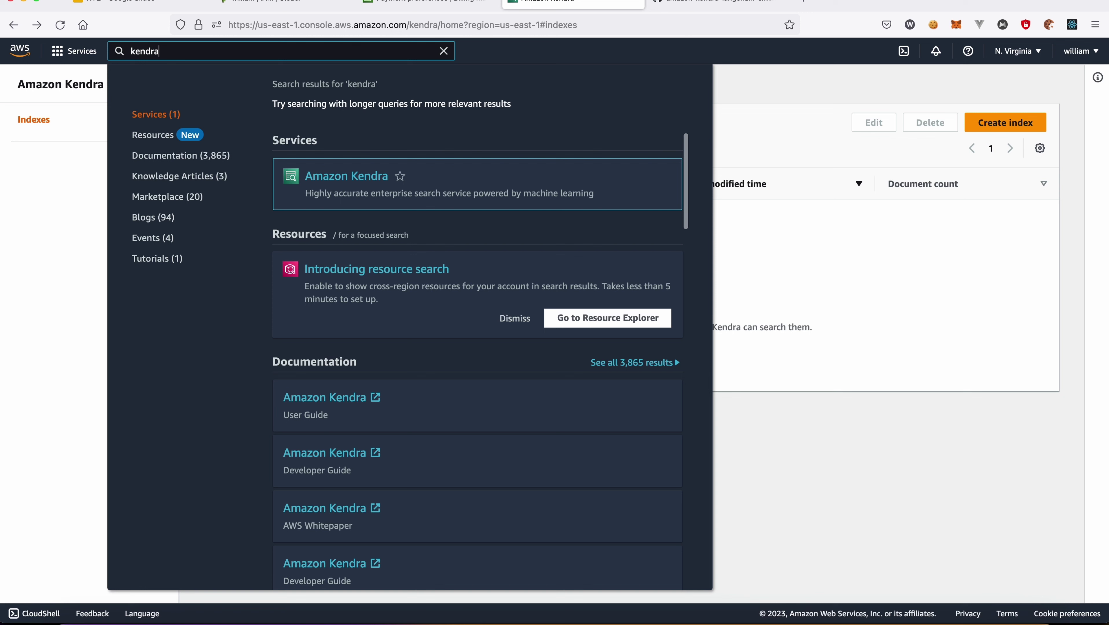
{"action": "left_click", "coordinate": [372, 184]}
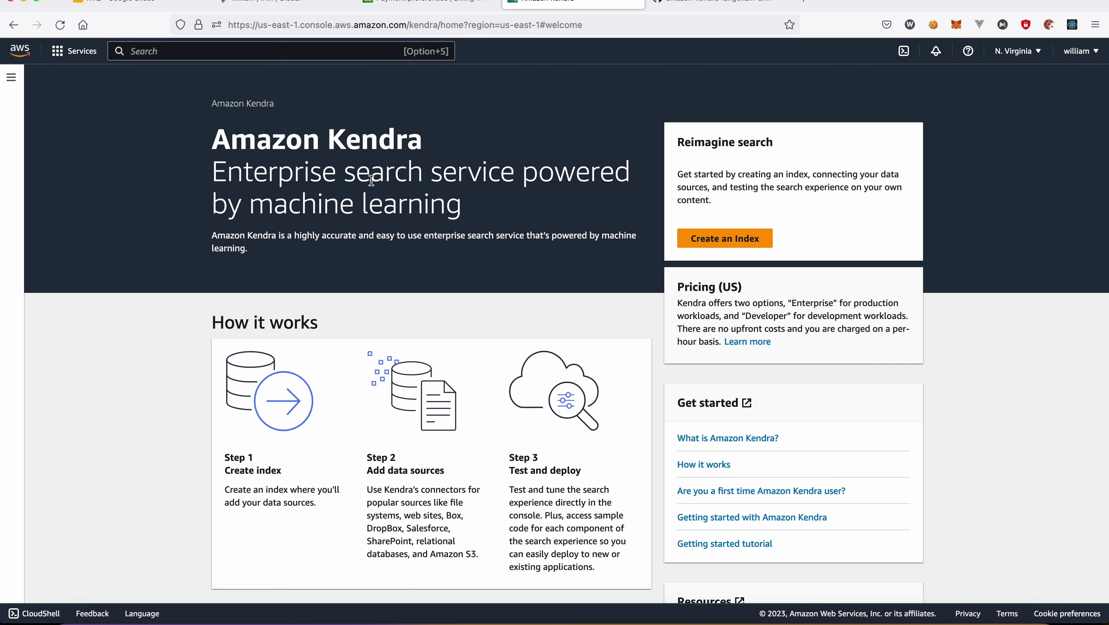
{"action": "left_click", "coordinate": [11, 77]}
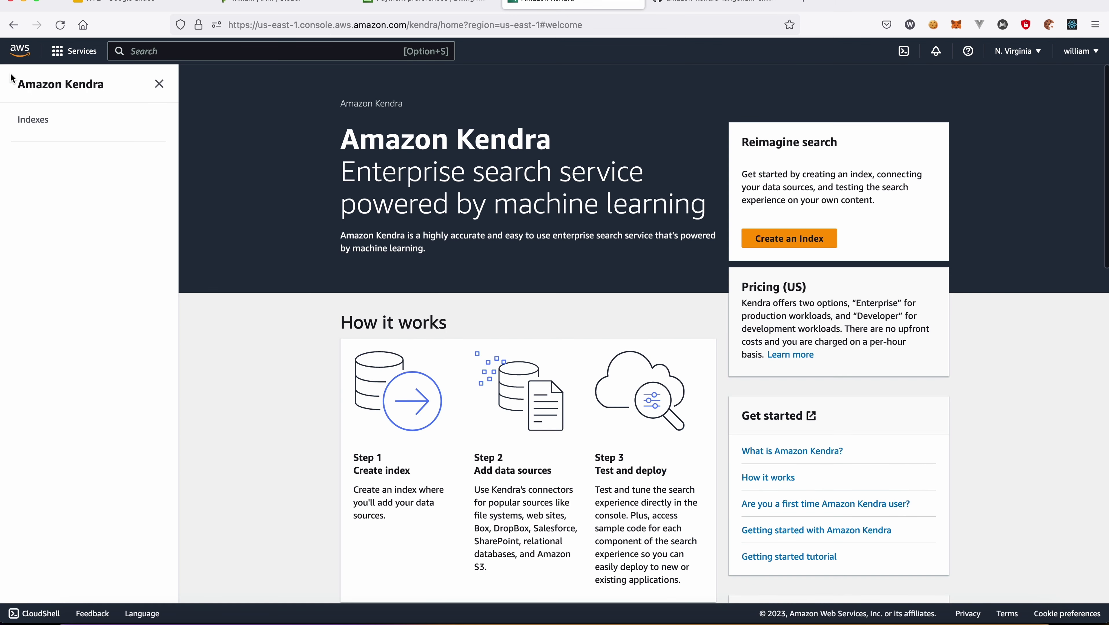
{"action": "left_click", "coordinate": [29, 117]}
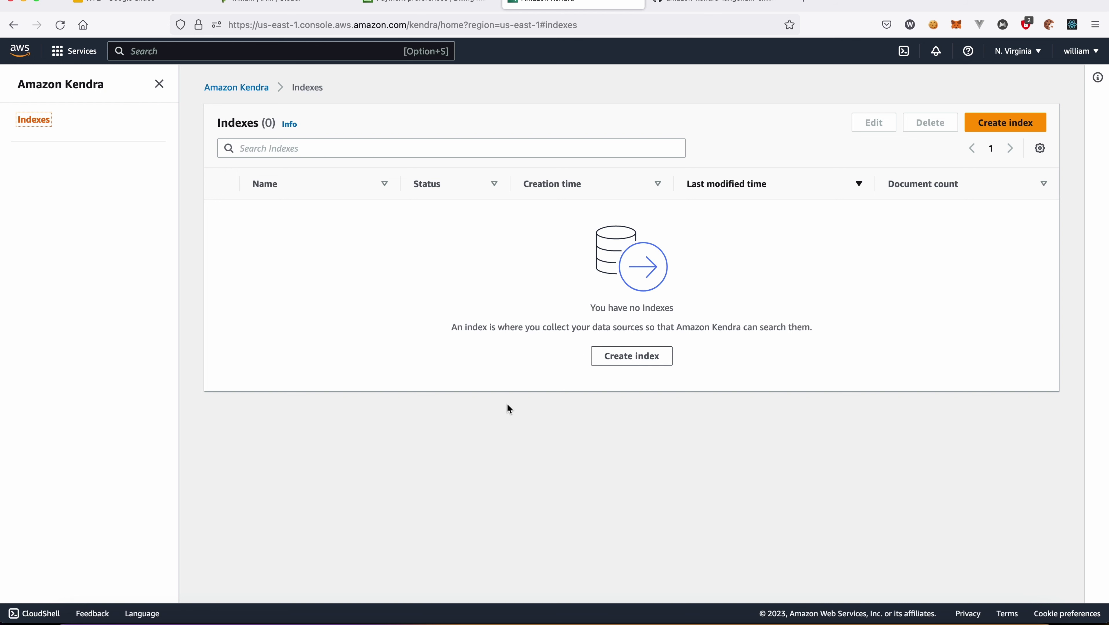
Find the CloudFormation service by searching for cloudformation and start creating a stack with new resources (standard).
{"action": "left_click", "coordinate": [212, 49]}
{"action": "type", "text": "cl"}
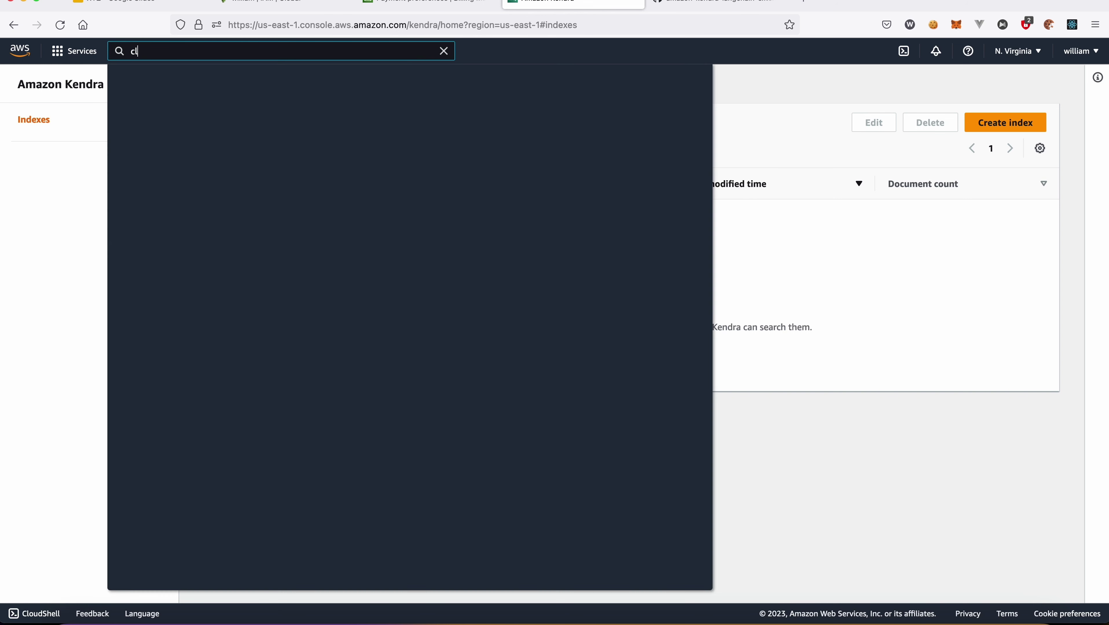
{"action": "type", "text": "oudformation"}
{"action": "left_click", "coordinate": [341, 183]}
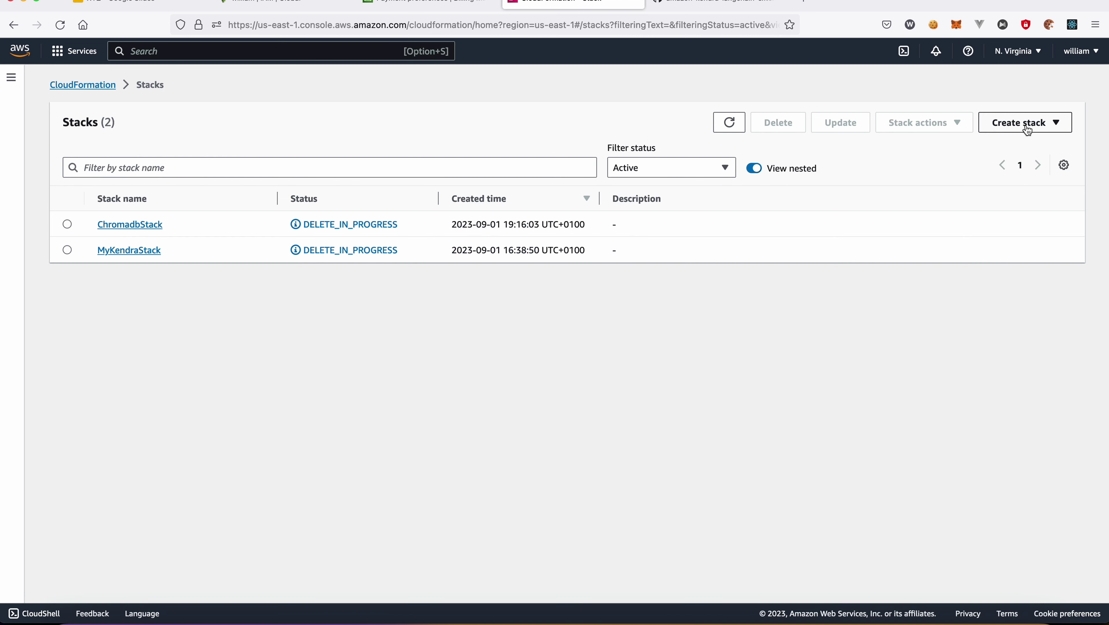
{"action": "left_click", "coordinate": [1027, 129]}
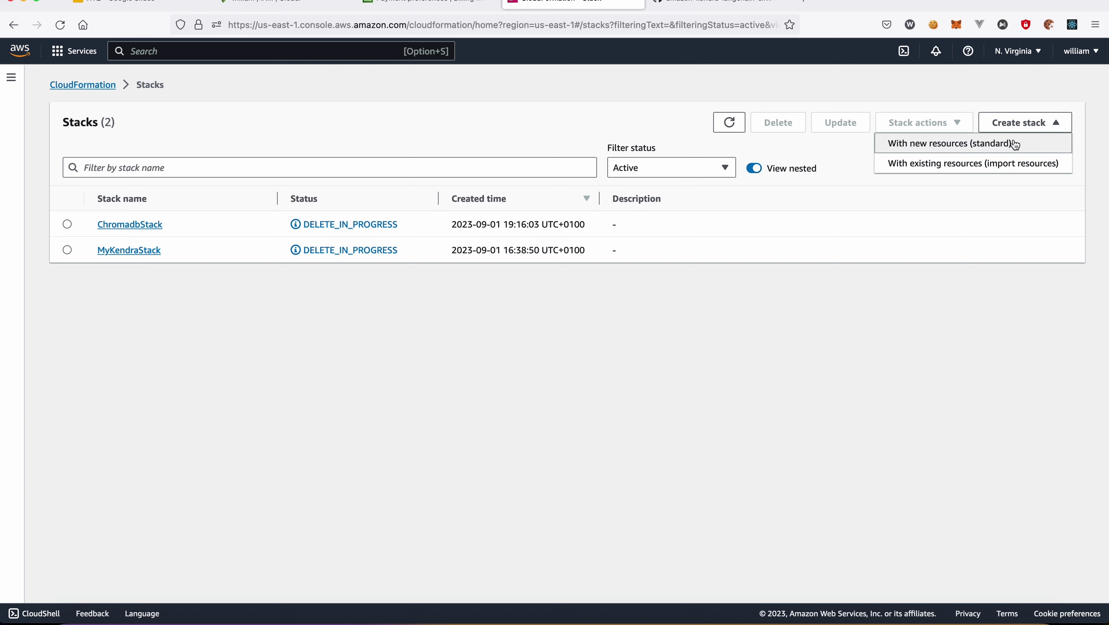
{"action": "left_click", "coordinate": [1014, 144]}
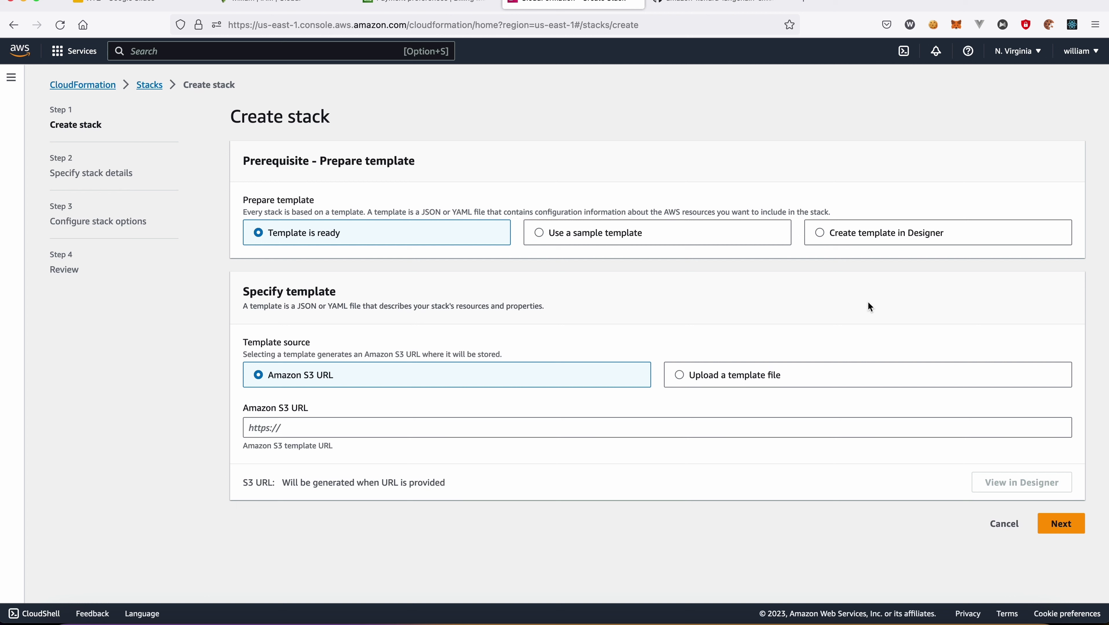
Upload kendra-docs-index.yaml from the kendra_retriever_samples folder as the stack's template file and continue to the stack details.
{"action": "left_click", "coordinate": [679, 374]}
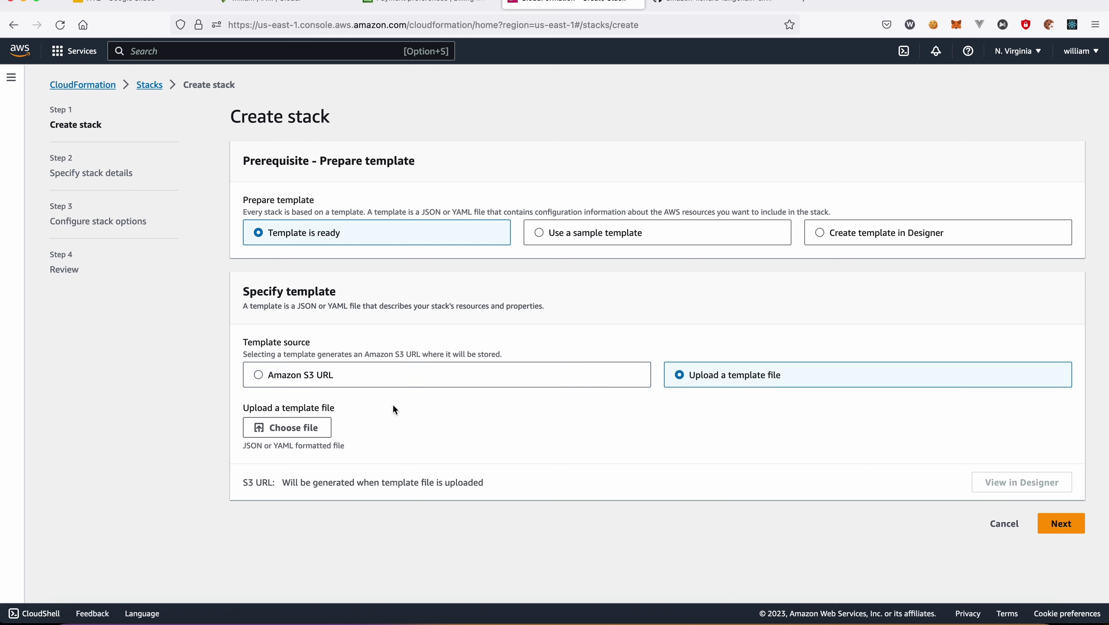
{"action": "left_click", "coordinate": [315, 429]}
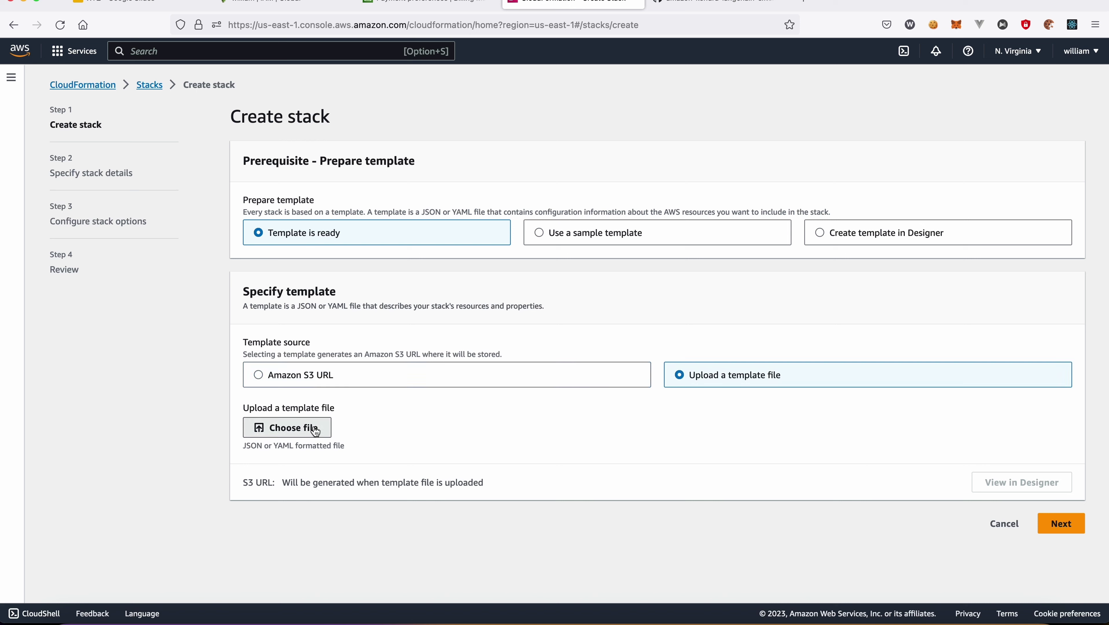
{"action": "scroll", "coordinate": [544, 160], "scroll_direction": "down", "scroll_amount": 5}
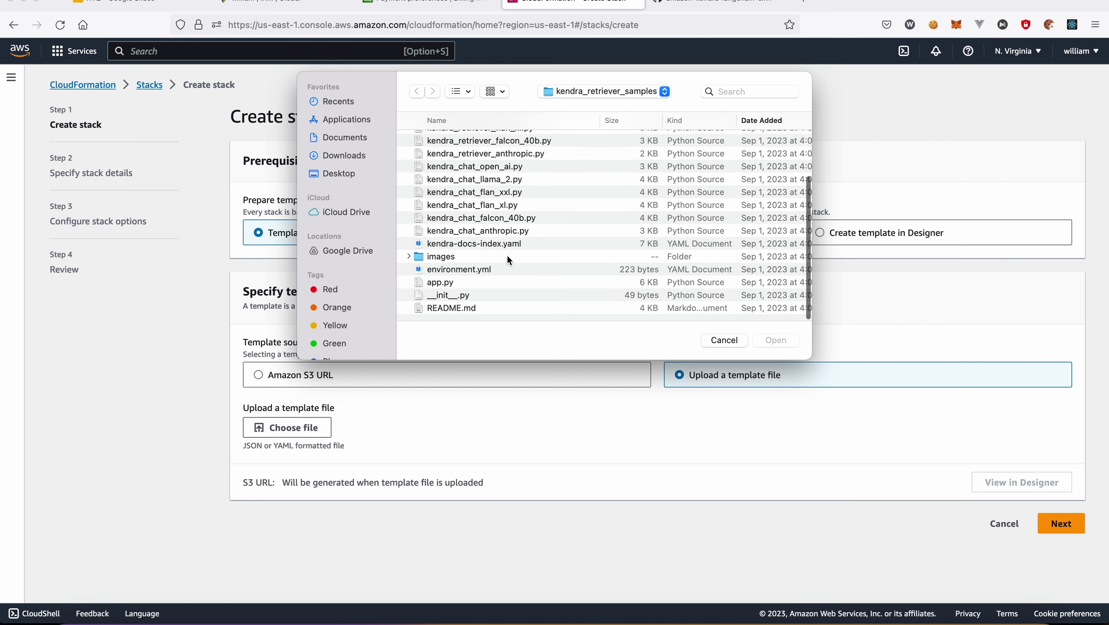
{"action": "left_click", "coordinate": [509, 248]}
{"action": "left_click", "coordinate": [775, 339]}
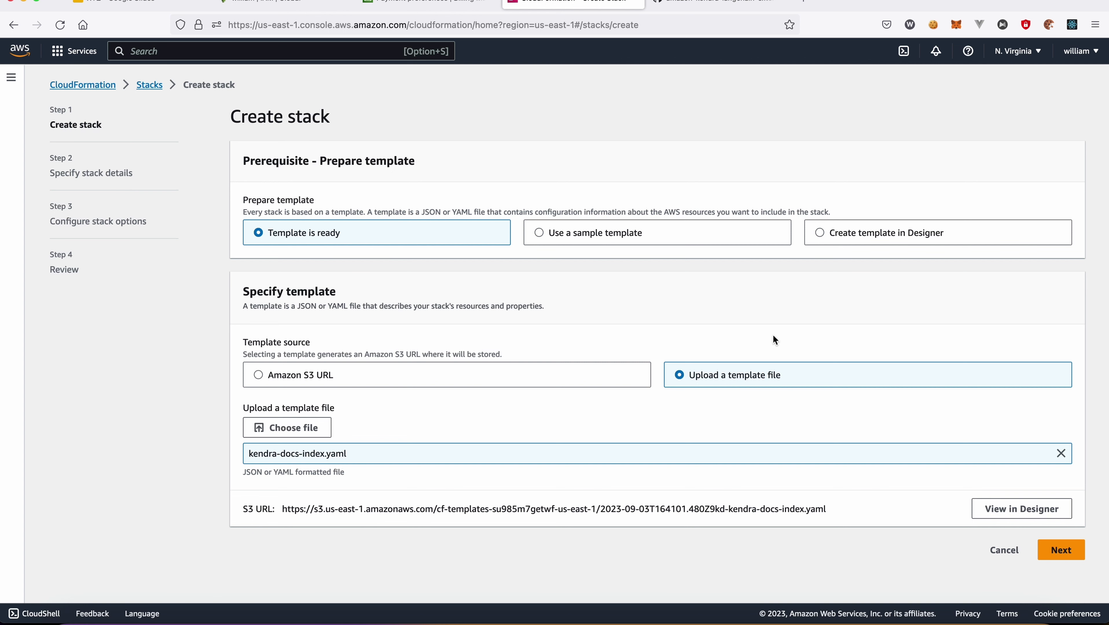
{"action": "left_click", "coordinate": [1062, 552]}
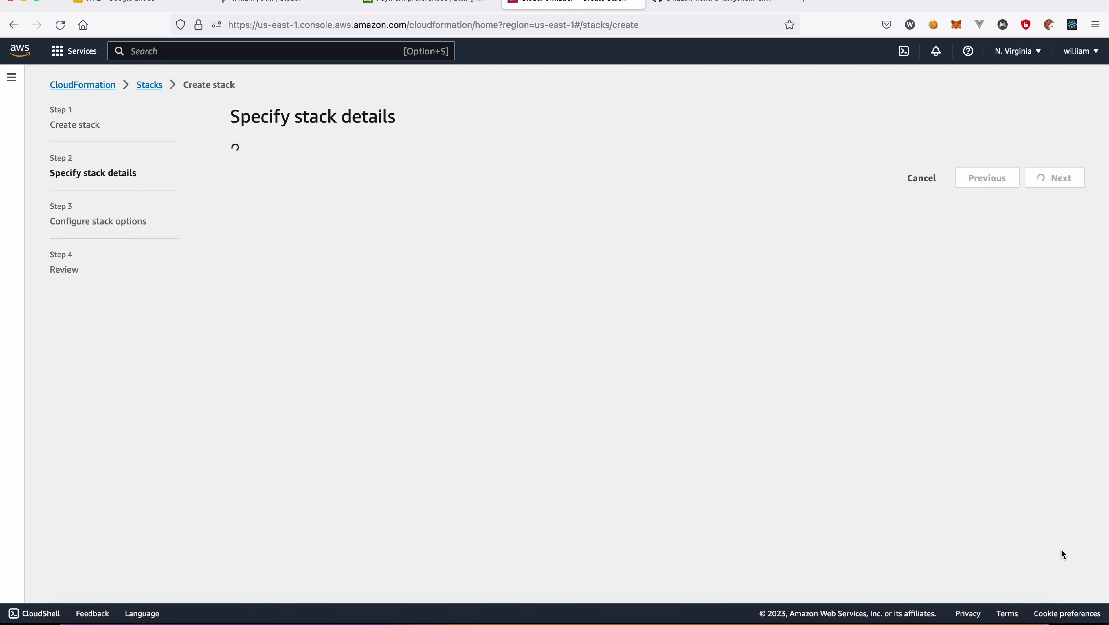
Name the stack KendraDocs2023, set KendraEdition to DEVELOPER_EDITION and continue to the stack options.
{"action": "left_click", "coordinate": [484, 225]}
{"action": "type", "text": "Kendra"}
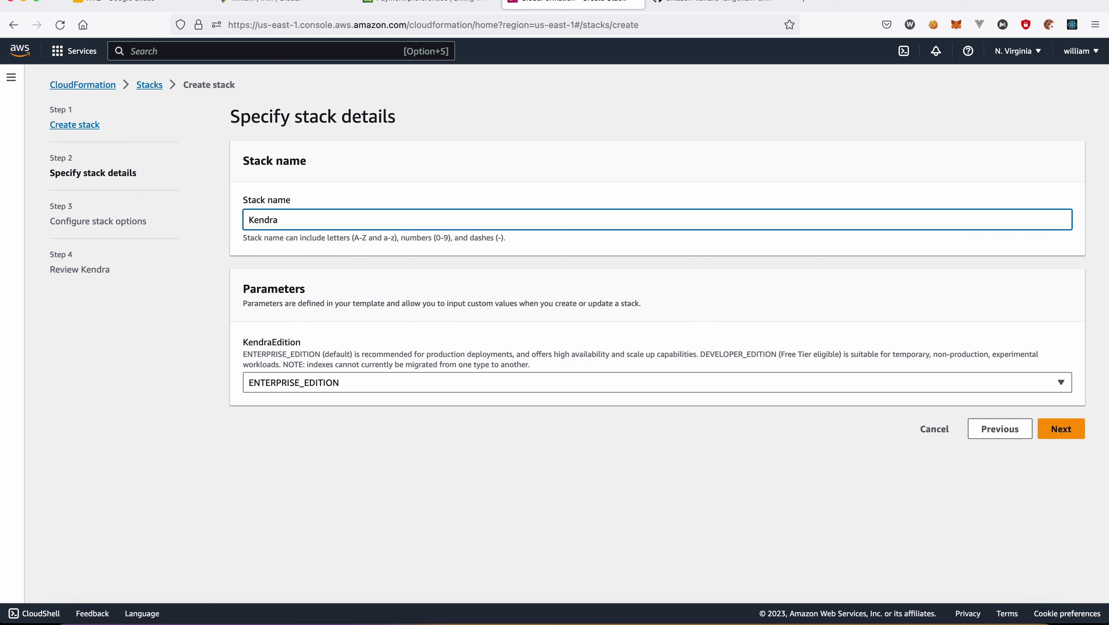
{"action": "type", "text": "Docs2023"}
{"action": "left_click", "coordinate": [475, 384]}
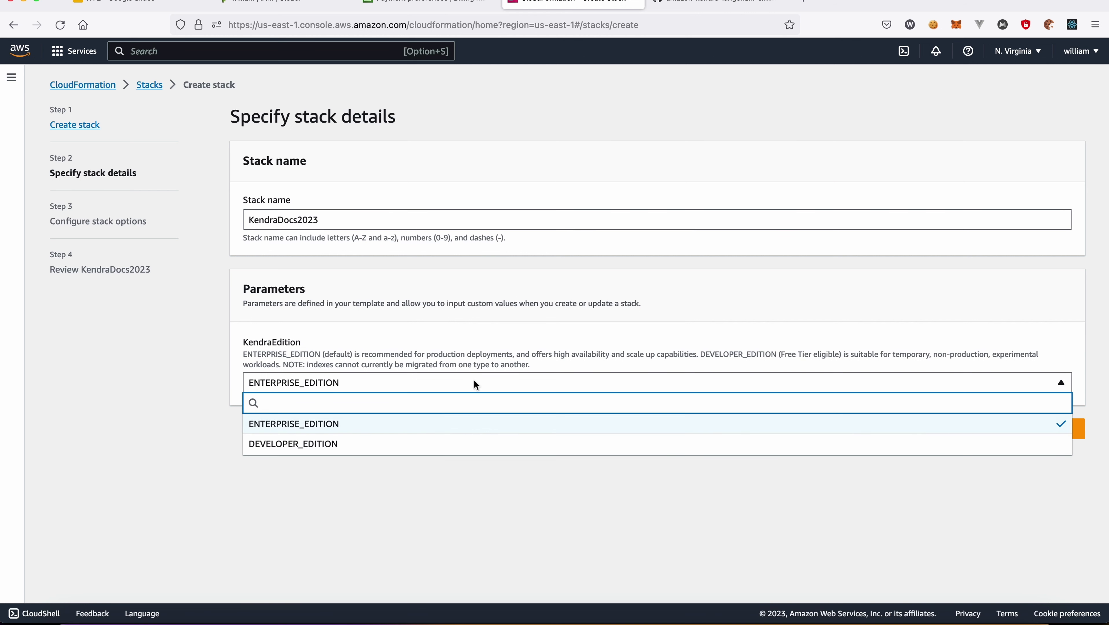
{"action": "left_click", "coordinate": [461, 442]}
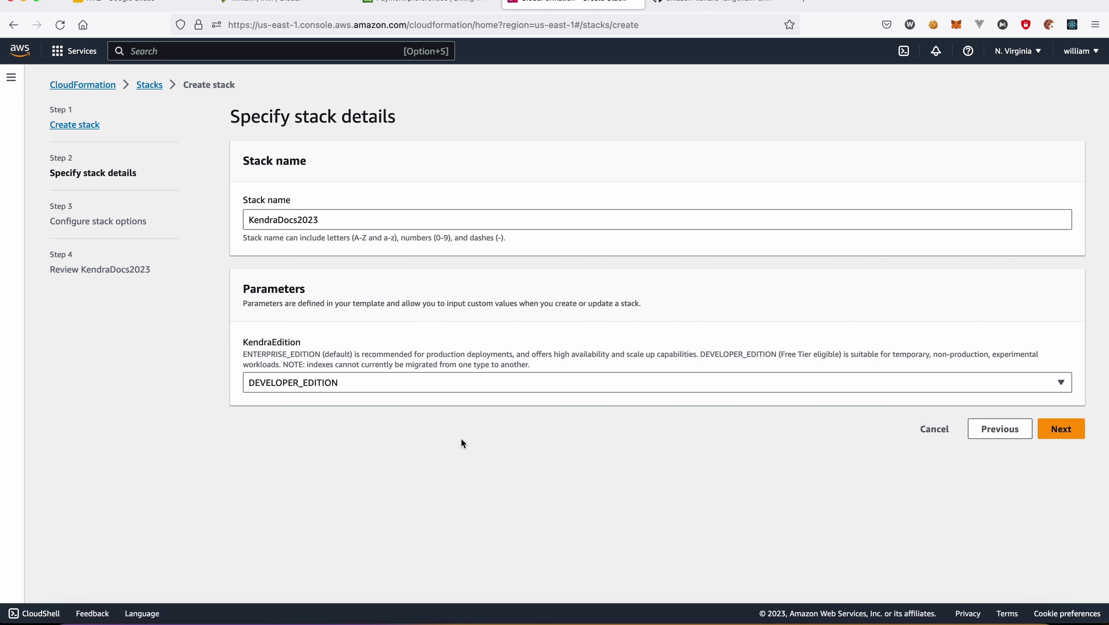
{"action": "left_click", "coordinate": [1053, 439]}
Look through the stack options, keep their default settings and continue to the review of the stack.
{"action": "scroll", "coordinate": [871, 398], "scroll_direction": "down", "scroll_amount": 8}
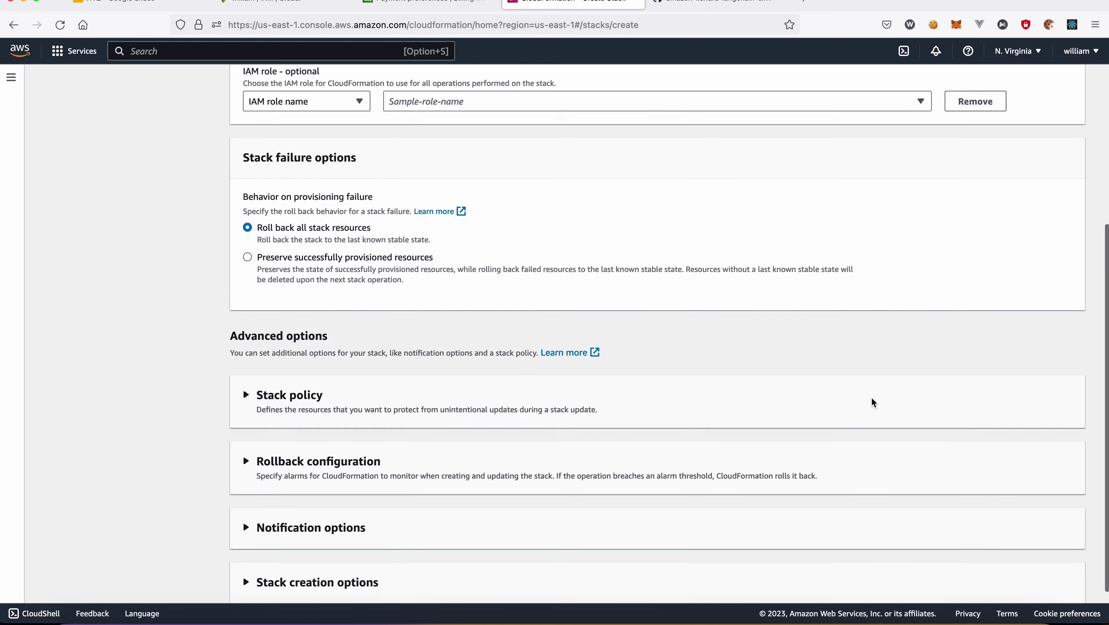
{"action": "scroll", "coordinate": [872, 403], "scroll_direction": "up", "scroll_amount": 8}
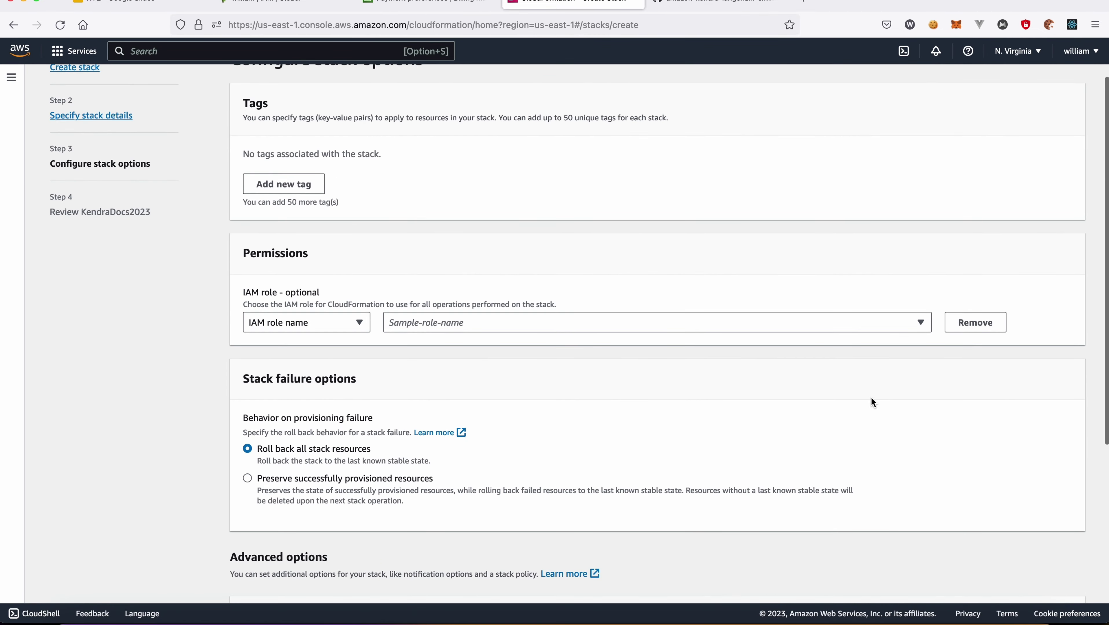
{"action": "scroll", "coordinate": [871, 398], "scroll_direction": "down", "scroll_amount": 8}
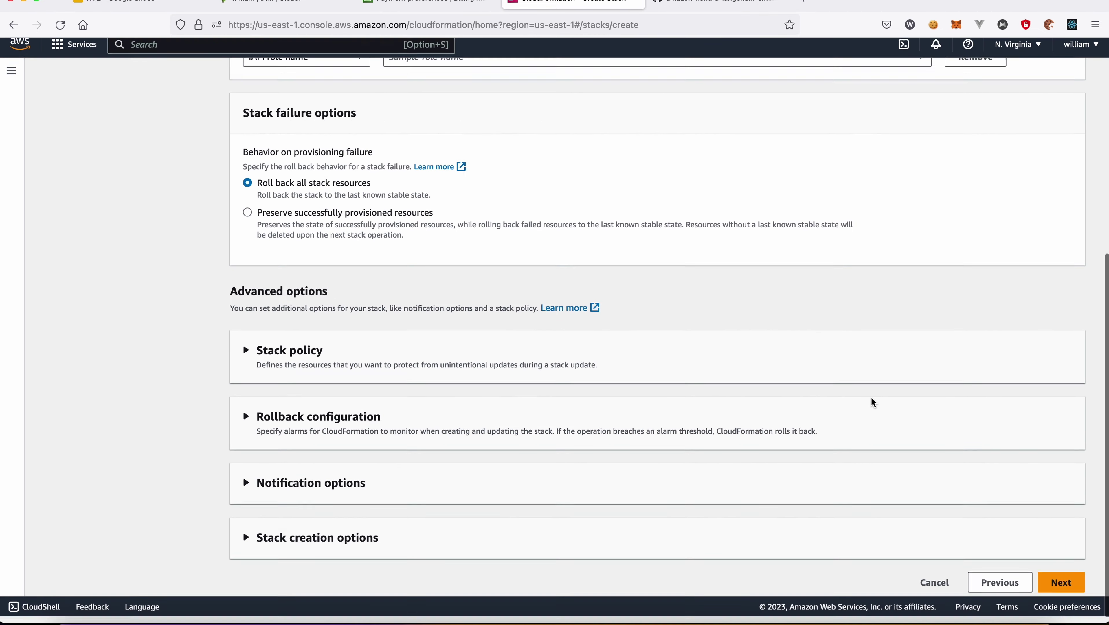
{"action": "left_click", "coordinate": [1054, 579]}
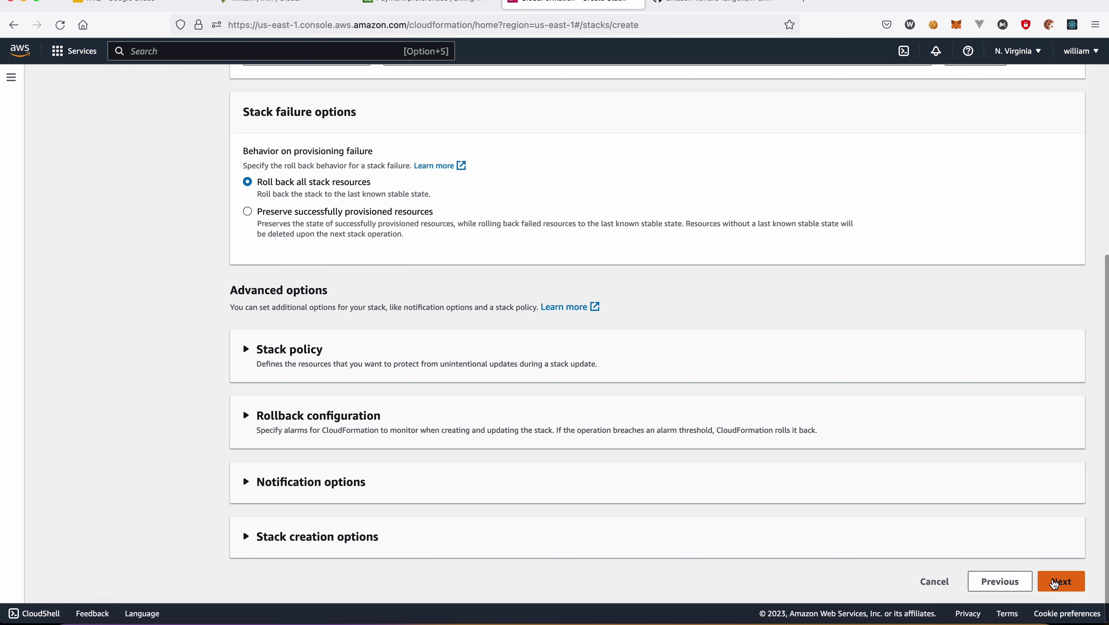
Acknowledge that CloudFormation might create IAM resources with custom names and submit the stack.
{"action": "scroll", "coordinate": [914, 405], "scroll_direction": "down", "scroll_amount": 15}
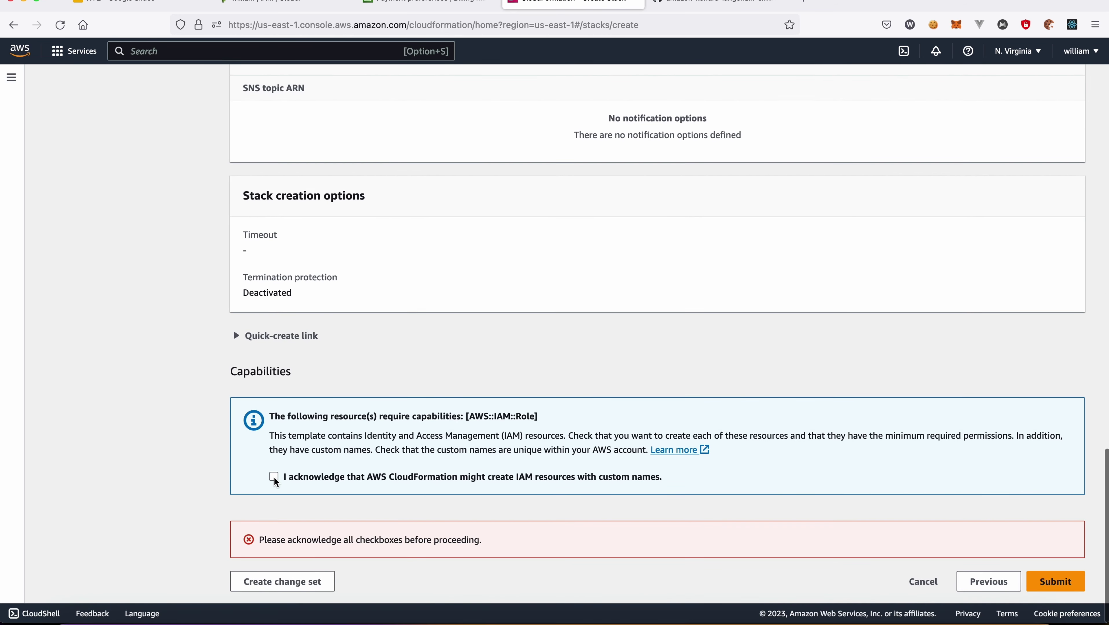
{"action": "left_click", "coordinate": [274, 478]}
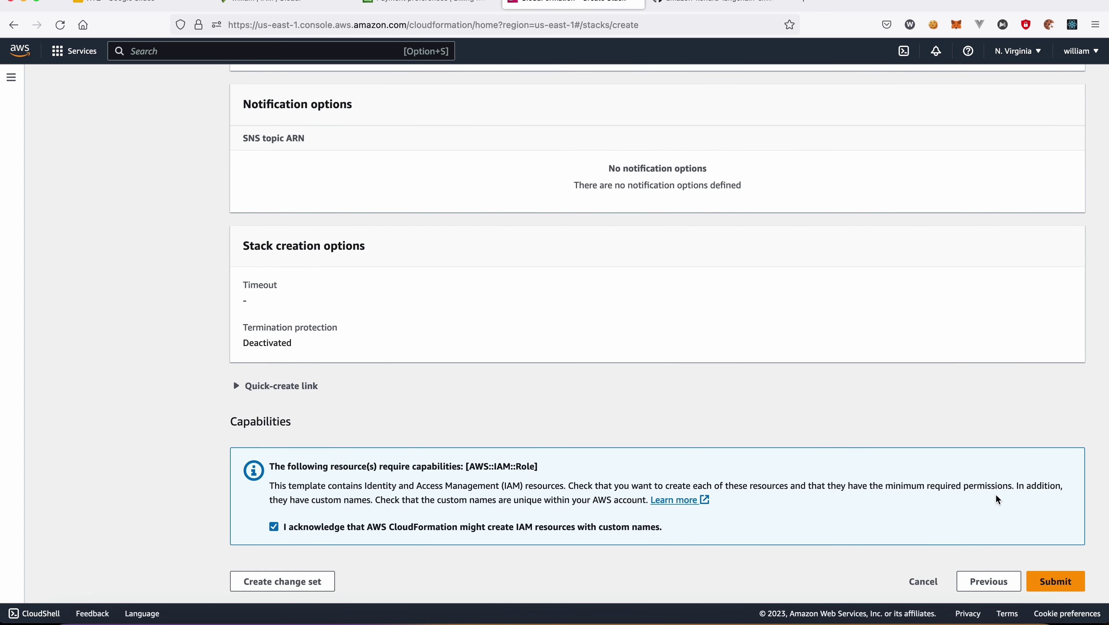
{"action": "left_click", "coordinate": [1048, 582]}
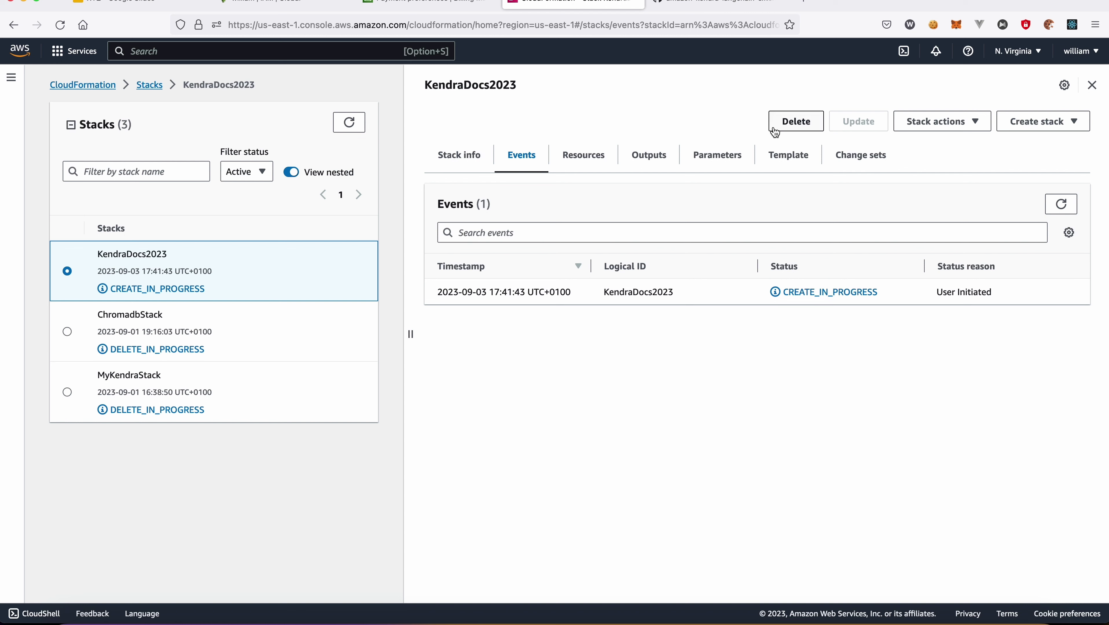
Refresh the KendraDocs2023 stack events and examine the creation status of each resource.
{"action": "left_click", "coordinate": [1062, 204]}
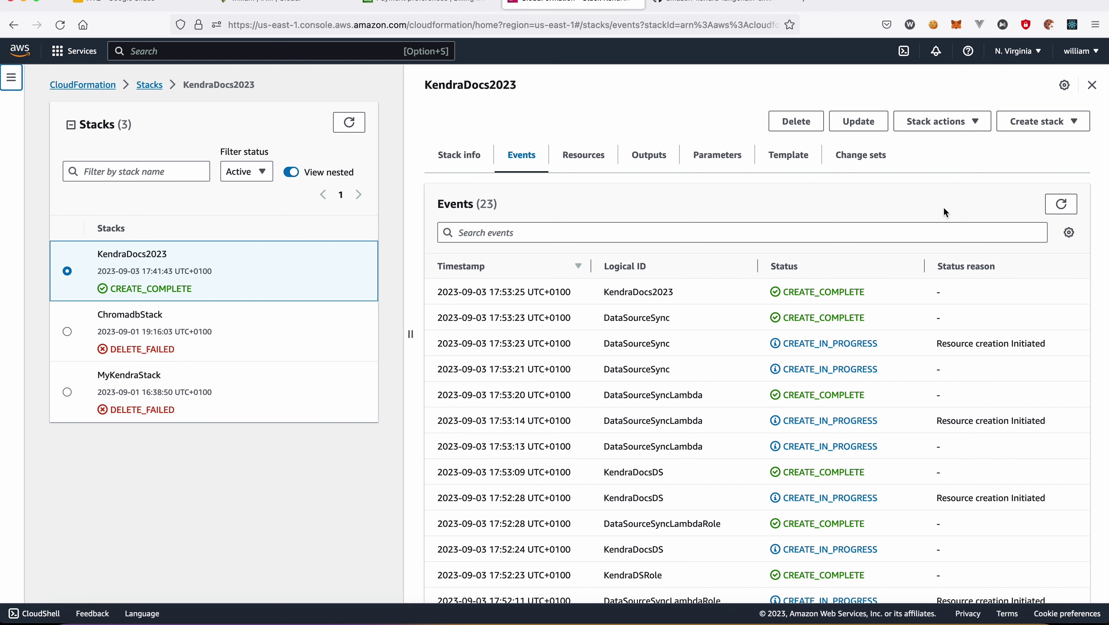
{"action": "scroll", "coordinate": [943, 207], "scroll_direction": "down", "scroll_amount": 10}
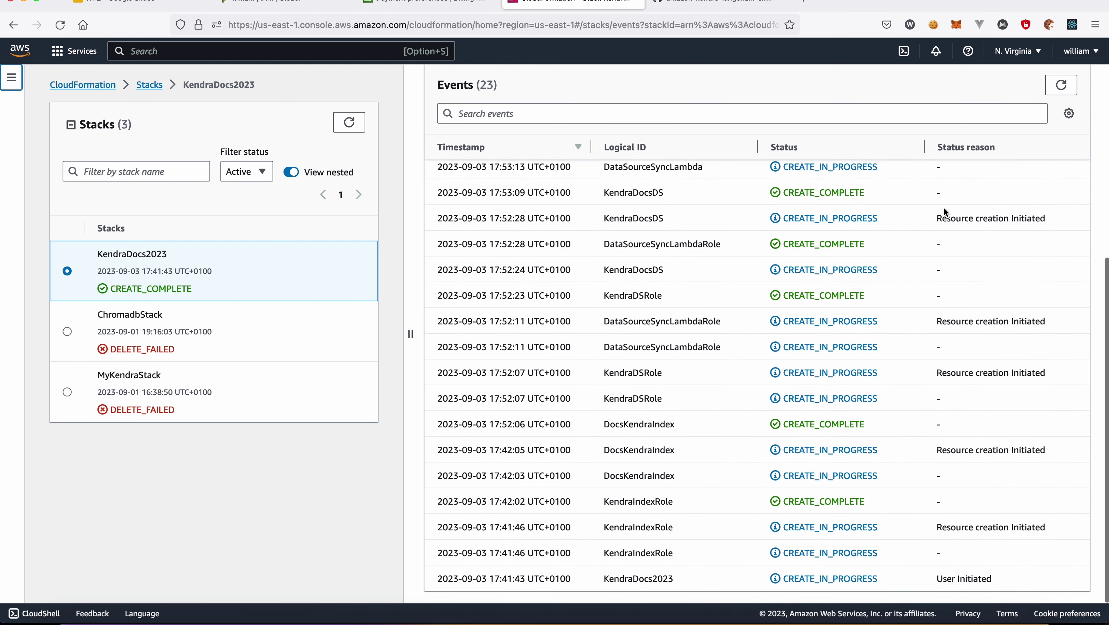
{"action": "scroll", "coordinate": [943, 207], "scroll_direction": "up", "scroll_amount": 4}
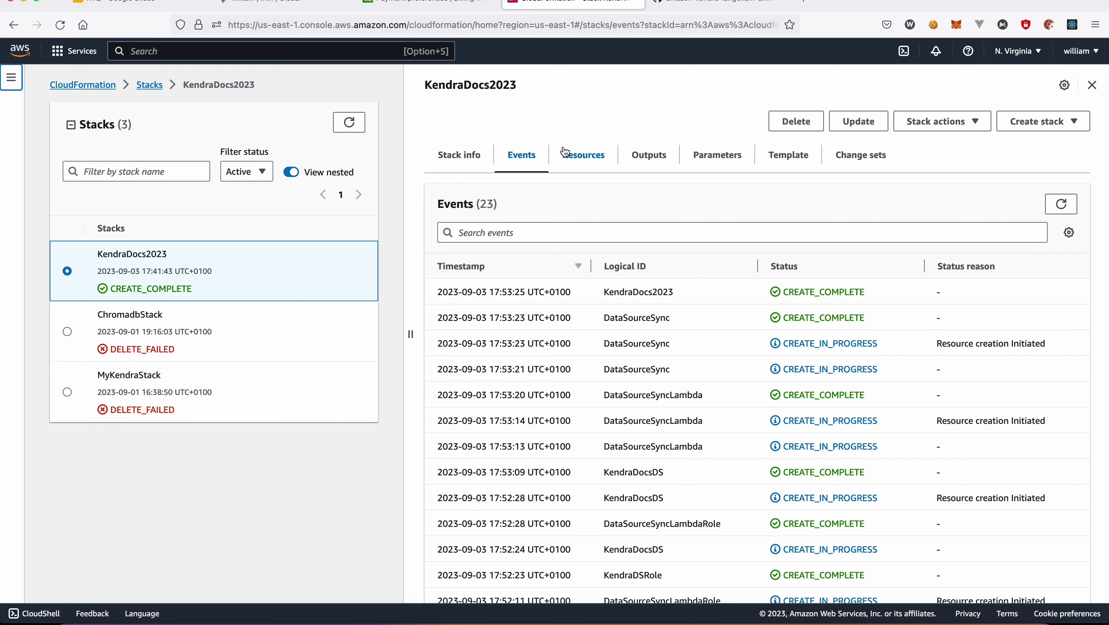
View the resources of the KendraDocs2023 stack and copy the physical ID of DocsKendraIndex.
{"action": "left_click", "coordinate": [576, 158]}
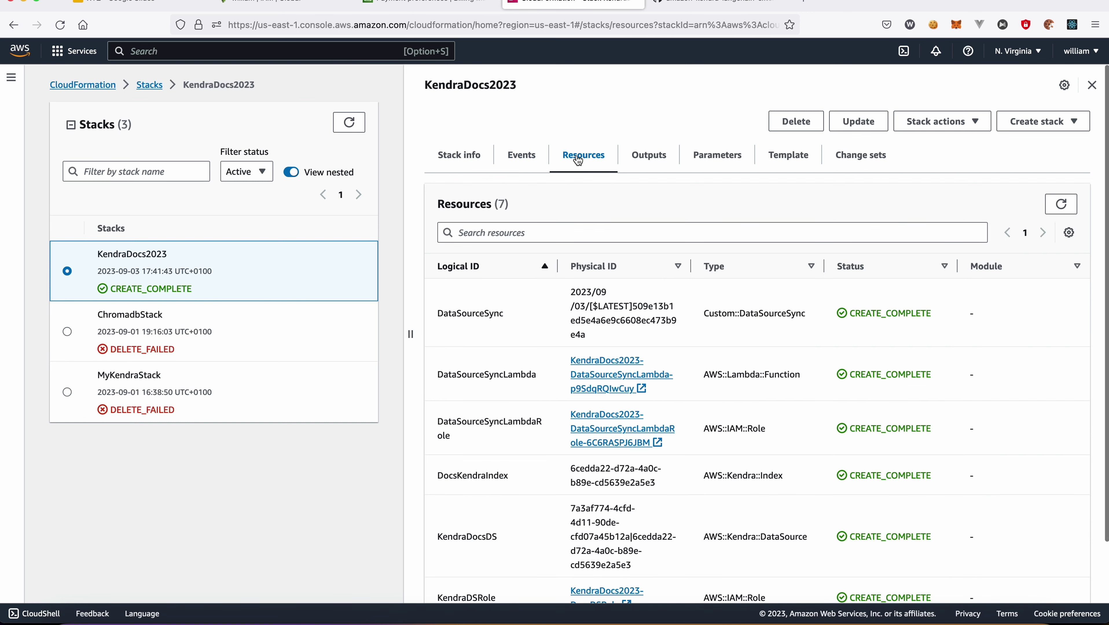
{"action": "scroll", "coordinate": [578, 160], "scroll_direction": "down", "scroll_amount": 3}
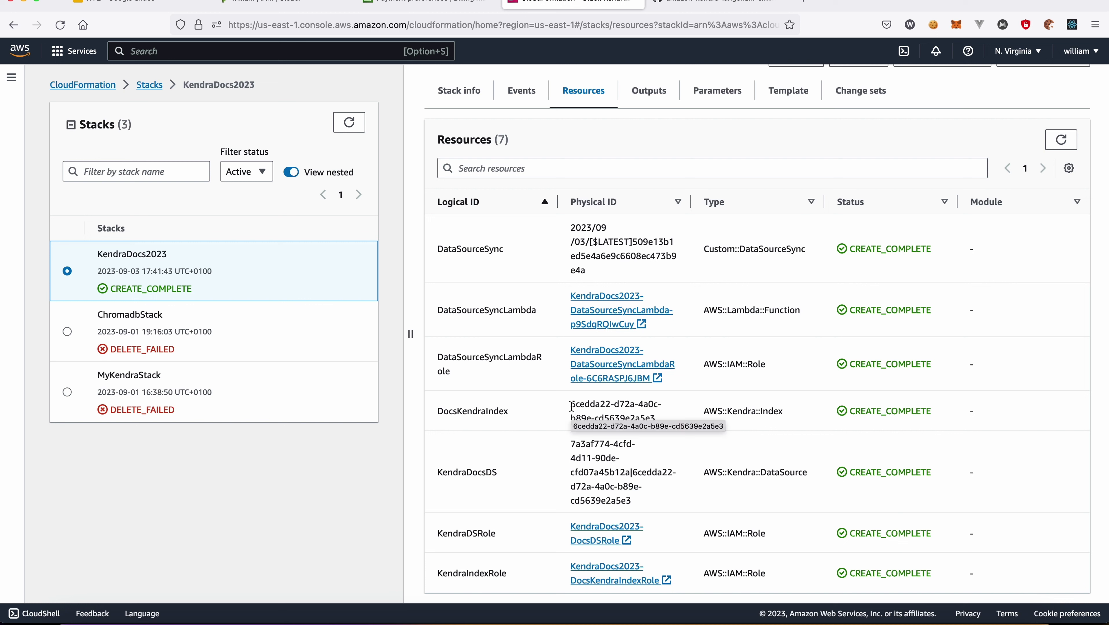
{"action": "left_click_drag", "start_coordinate": [570, 406], "coordinate": [656, 419]}
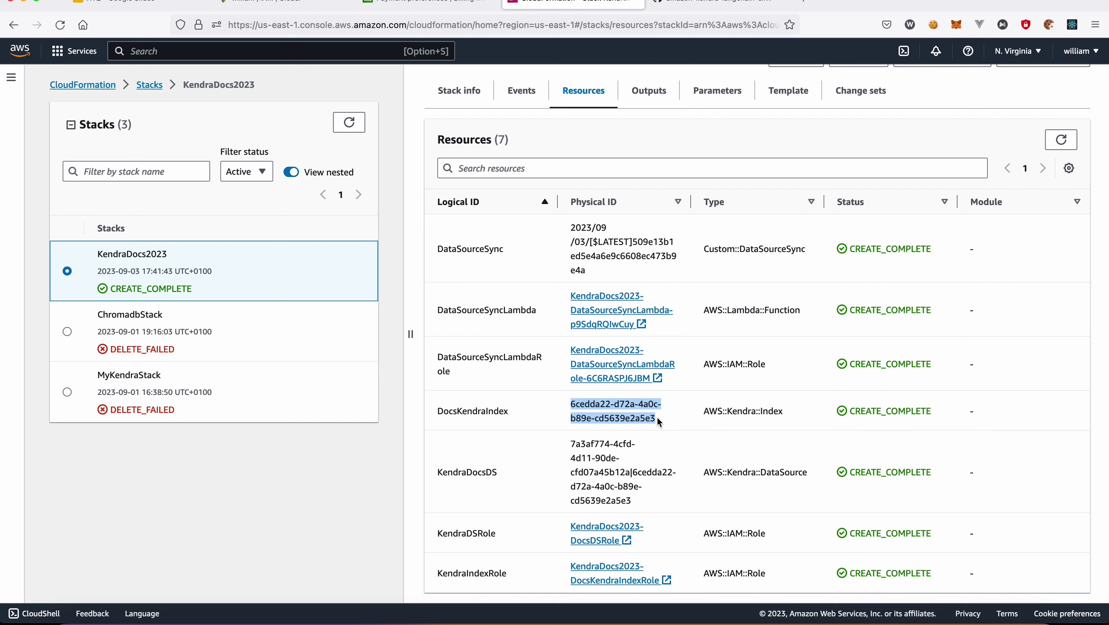
{"action": "key", "text": "super+c"}
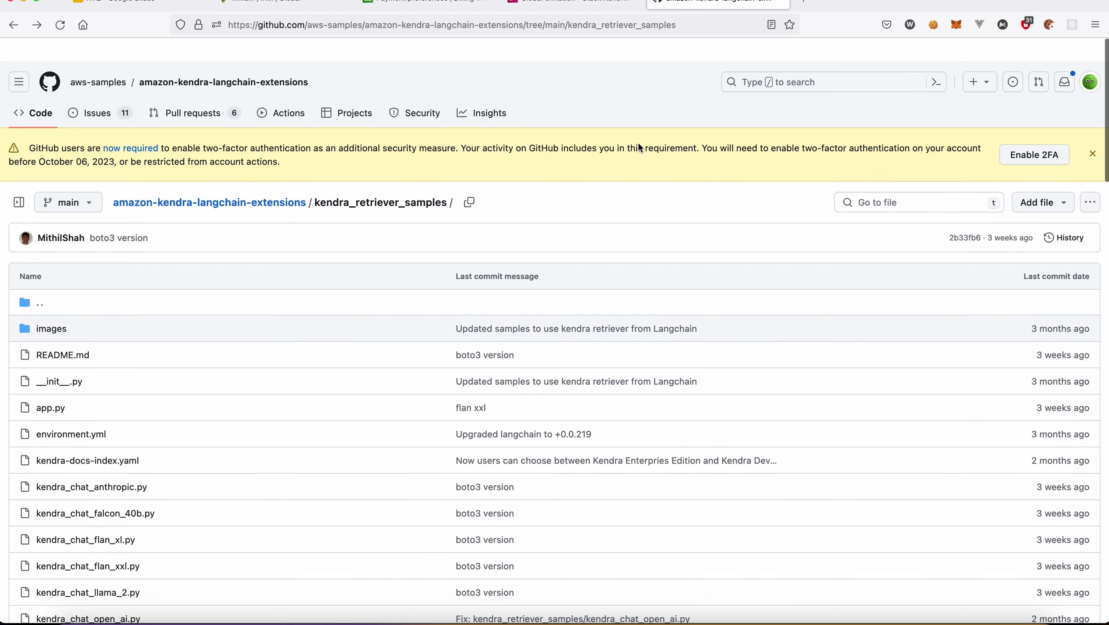
Look through the sample files in kendra_retriever_samples on GitHub and read the README's installation and running instructions.
{"action": "scroll", "coordinate": [639, 147], "scroll_direction": "down", "scroll_amount": 1}
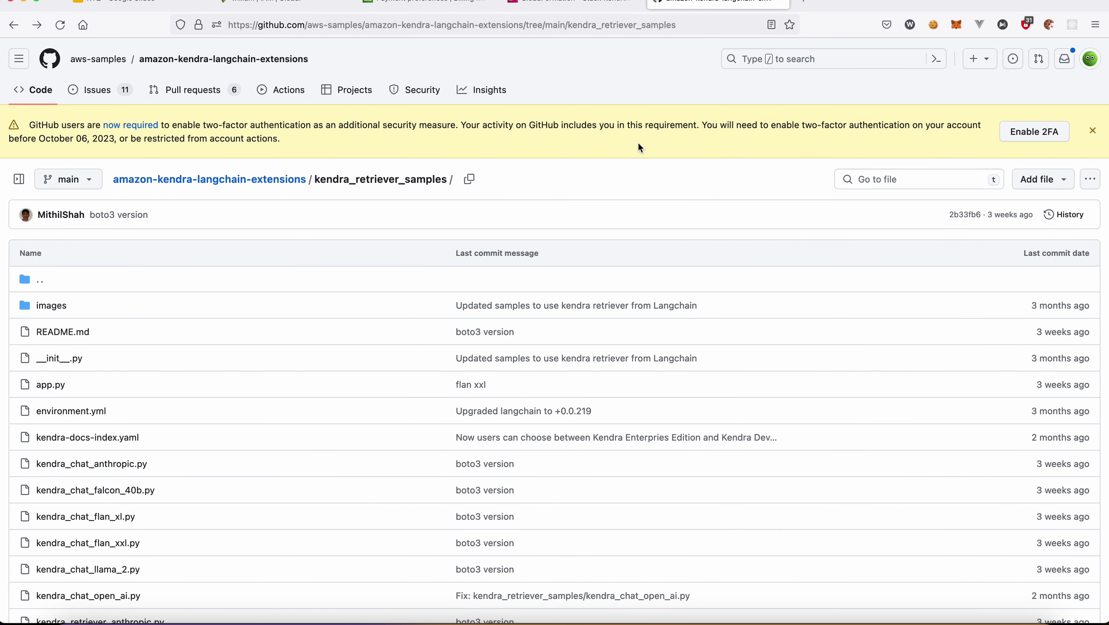
{"action": "scroll", "coordinate": [638, 143], "scroll_direction": "down", "scroll_amount": 1}
{"action": "scroll", "coordinate": [637, 142], "scroll_direction": "up", "scroll_amount": 1}
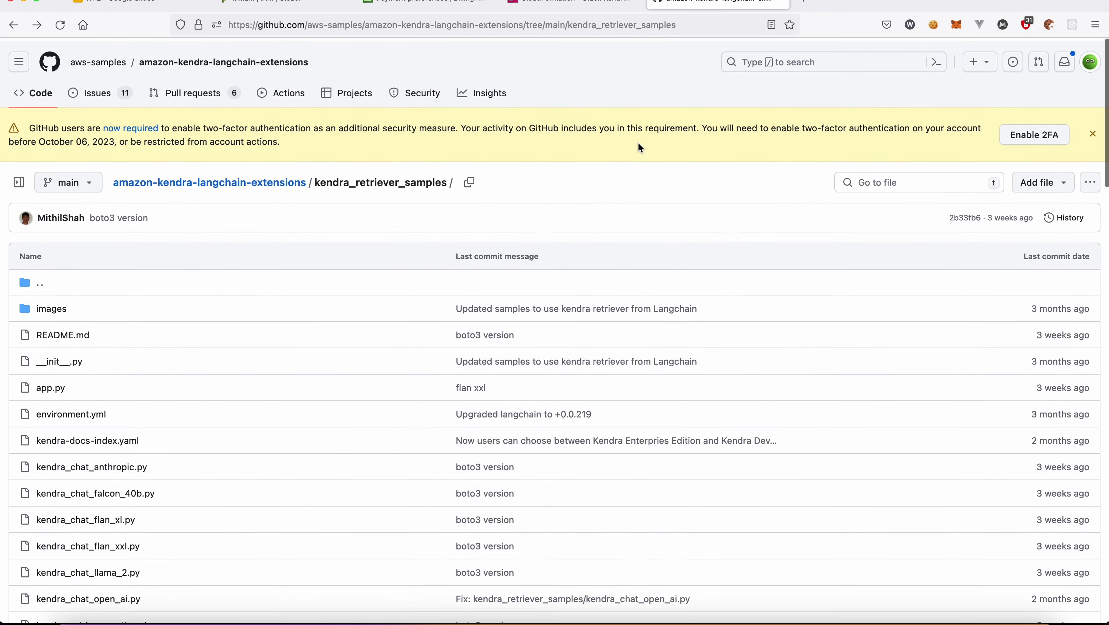
{"action": "scroll", "coordinate": [352, 215], "scroll_direction": "down", "scroll_amount": 5}
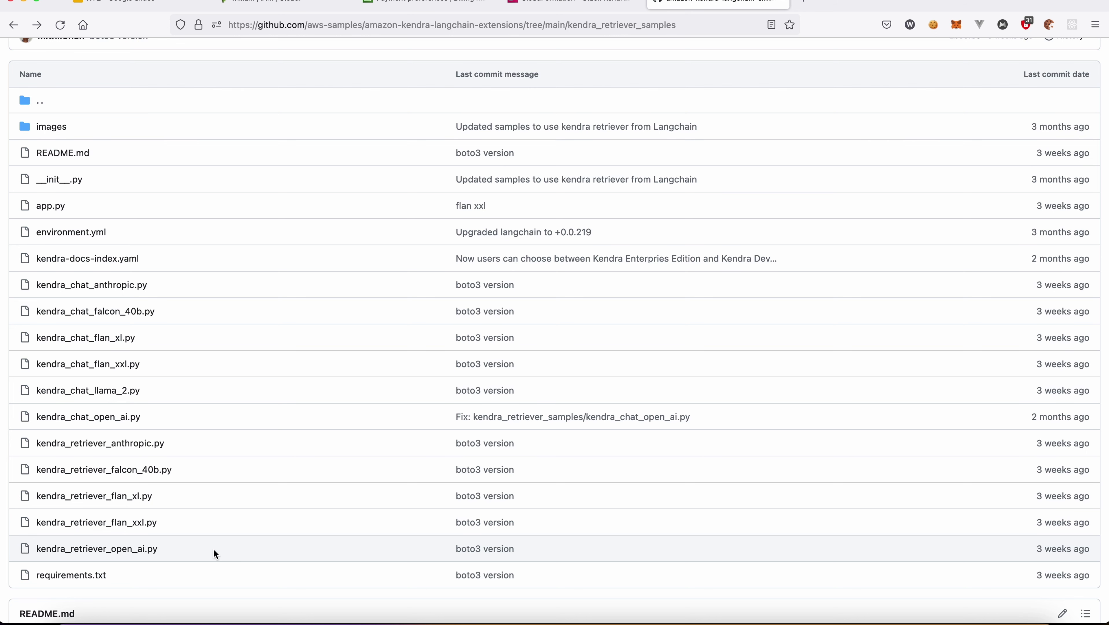
{"action": "scroll", "coordinate": [213, 551], "scroll_direction": "down", "scroll_amount": 5}
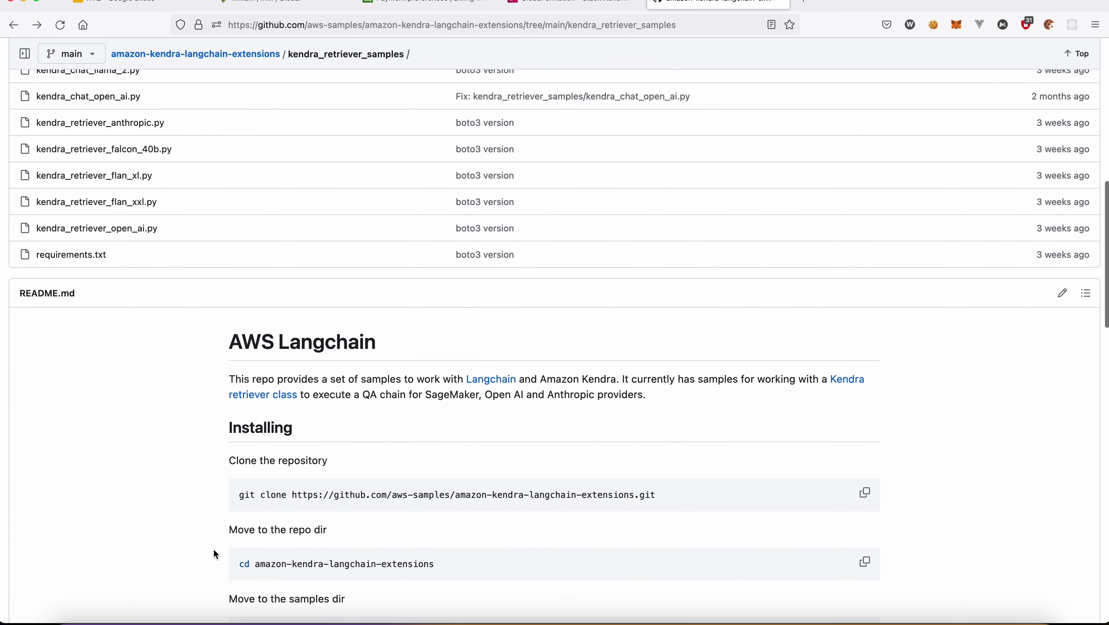
{"action": "scroll", "coordinate": [214, 553], "scroll_direction": "down", "scroll_amount": 5}
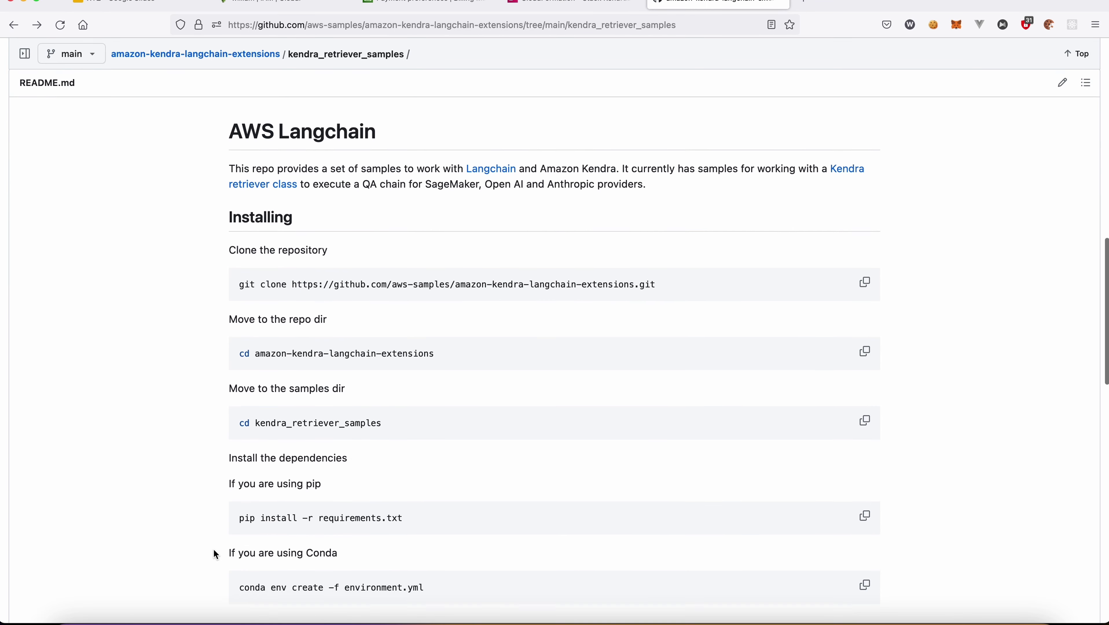
{"action": "scroll", "coordinate": [214, 550], "scroll_direction": "down", "scroll_amount": 1}
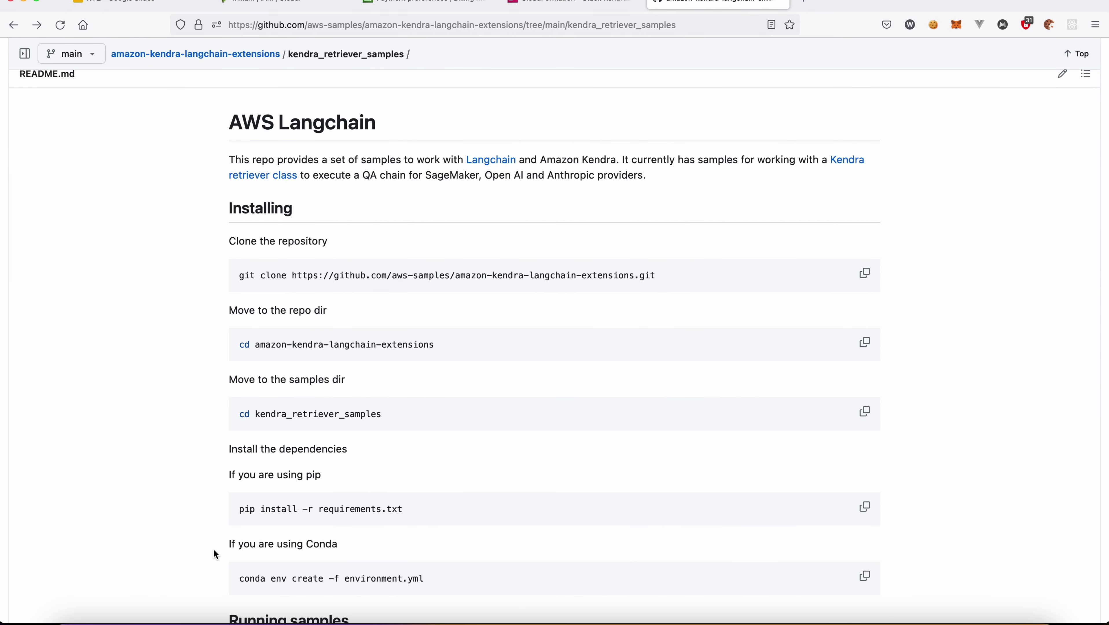
{"action": "scroll", "coordinate": [215, 554], "scroll_direction": "up", "scroll_amount": 8}
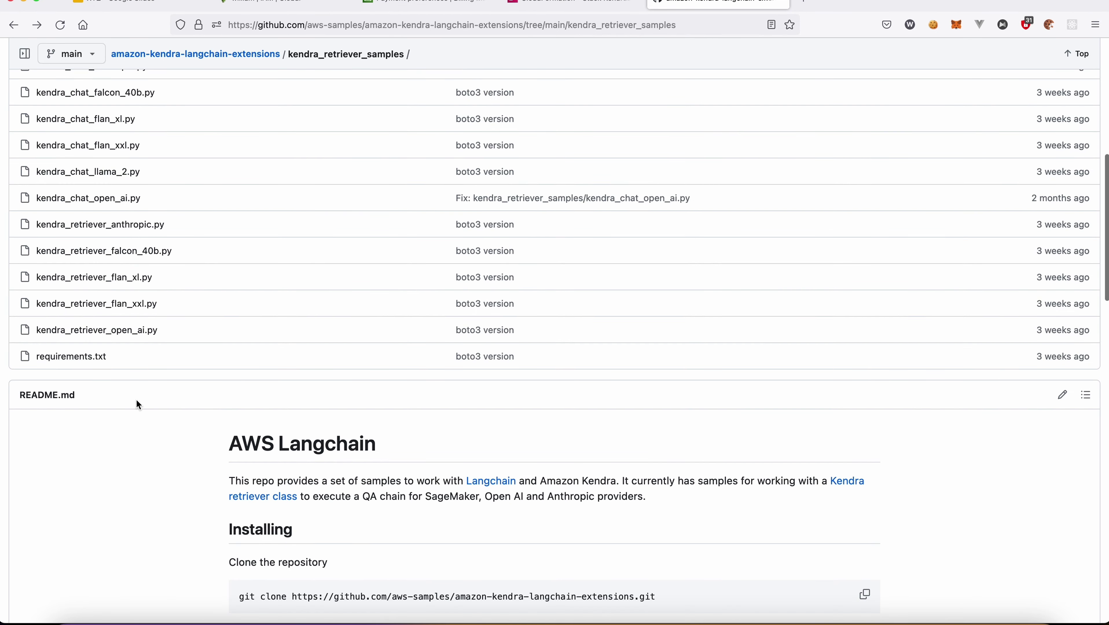
{"action": "scroll", "coordinate": [201, 451], "scroll_direction": "down", "scroll_amount": 10}
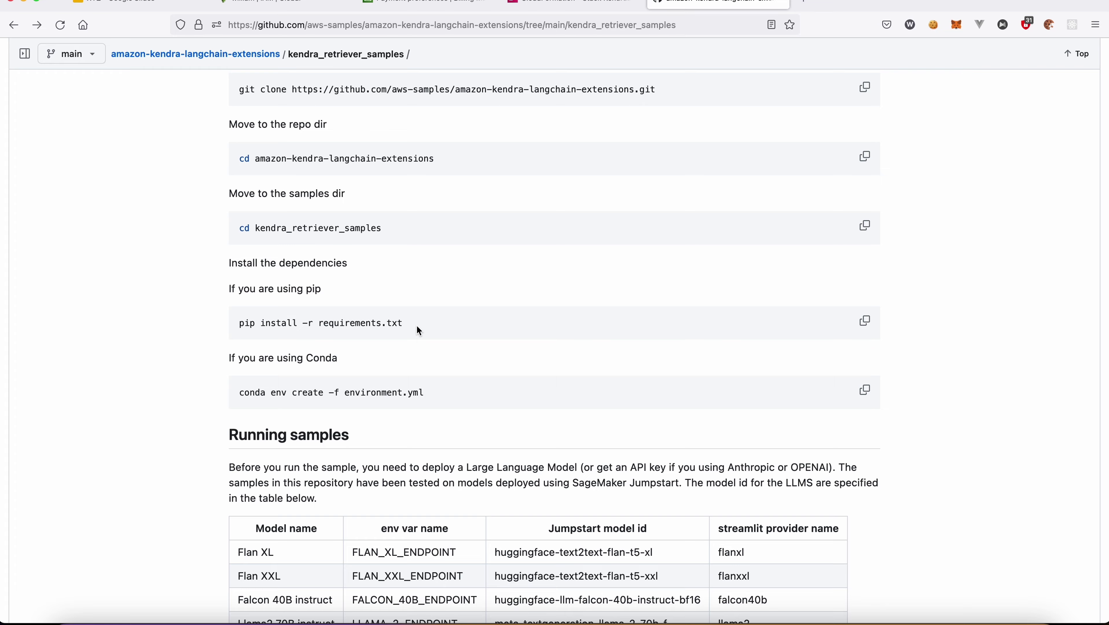
{"action": "scroll", "coordinate": [418, 331], "scroll_direction": "up", "scroll_amount": 20}
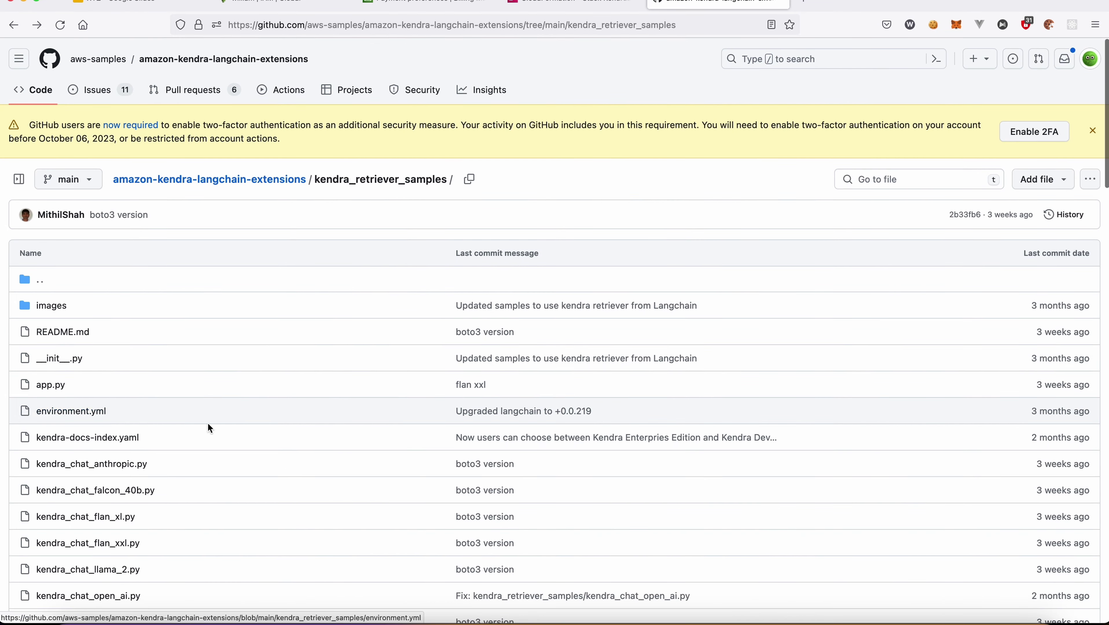
{"action": "scroll", "coordinate": [308, 426], "scroll_direction": "down", "scroll_amount": 20}
{"action": "scroll", "coordinate": [310, 432], "scroll_direction": "up", "scroll_amount": 12}
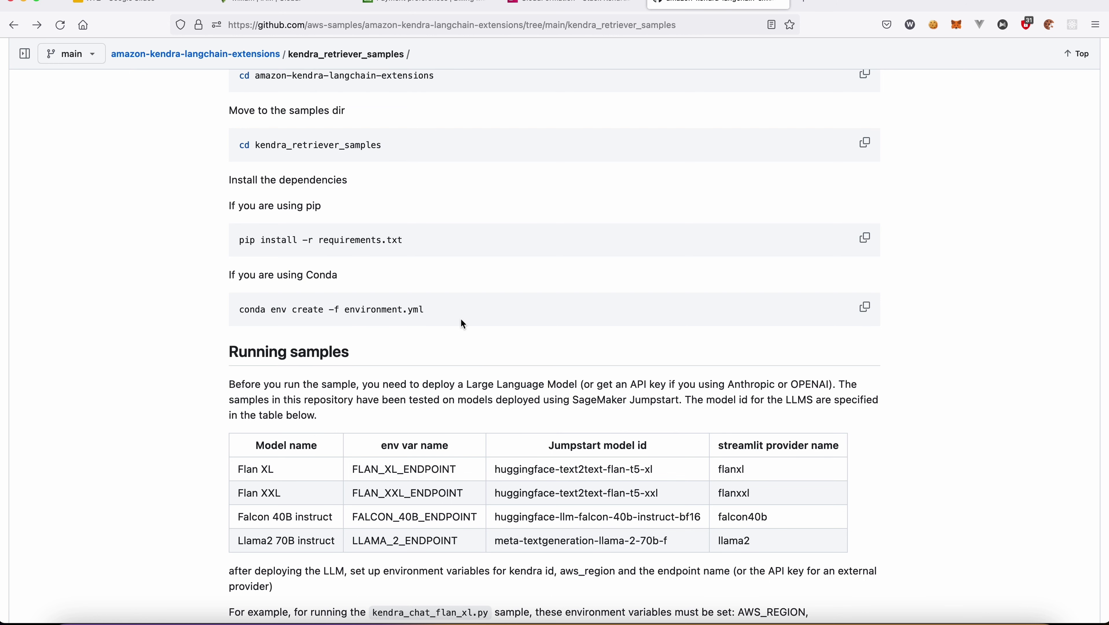
Examine the README's environment variable commands, highlighting the AWS region, Kendra index ID, OpenAI key and model endpoint variables.
{"action": "scroll", "coordinate": [461, 321], "scroll_direction": "down", "scroll_amount": 8}
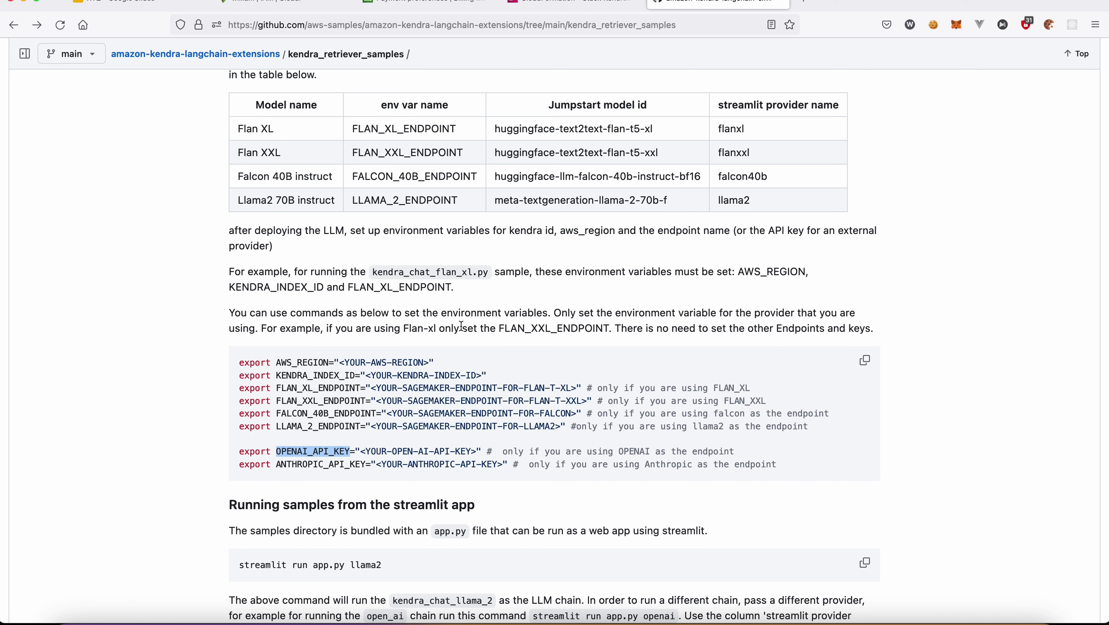
{"action": "left_click_drag", "start_coordinate": [276, 362], "coordinate": [359, 374]}
{"action": "left_click_drag", "start_coordinate": [276, 451], "coordinate": [351, 447]}
{"action": "left_click_drag", "start_coordinate": [276, 388], "coordinate": [380, 428]}
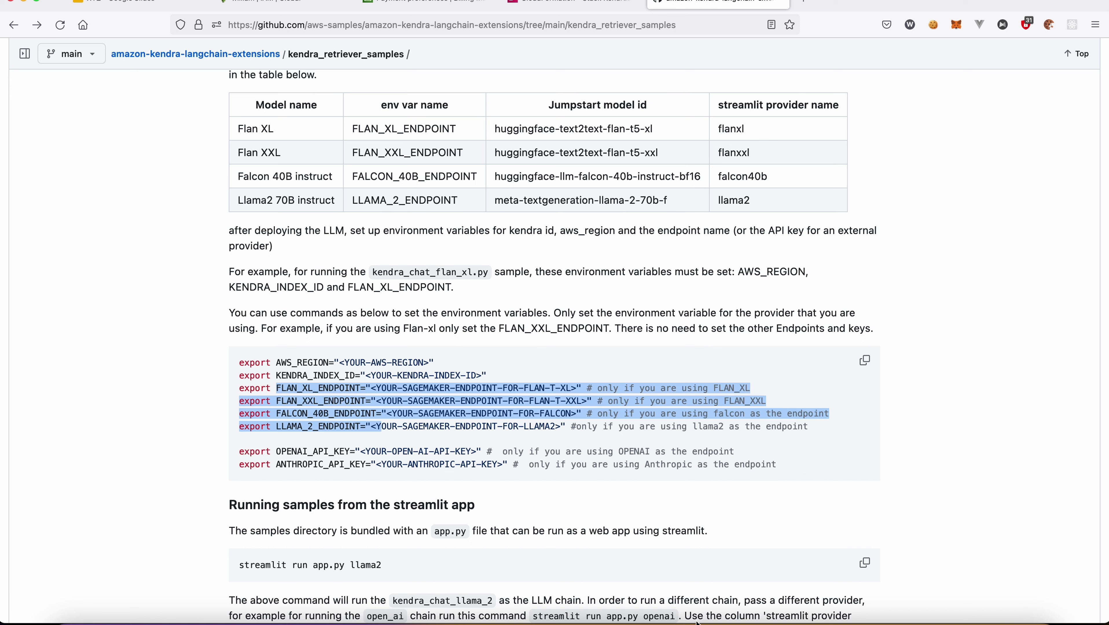
Switch to Visual Studio Code and open .env.example in kendra_retriever_samples to review its environment variables.
{"action": "left_click", "coordinate": [663, 617]}
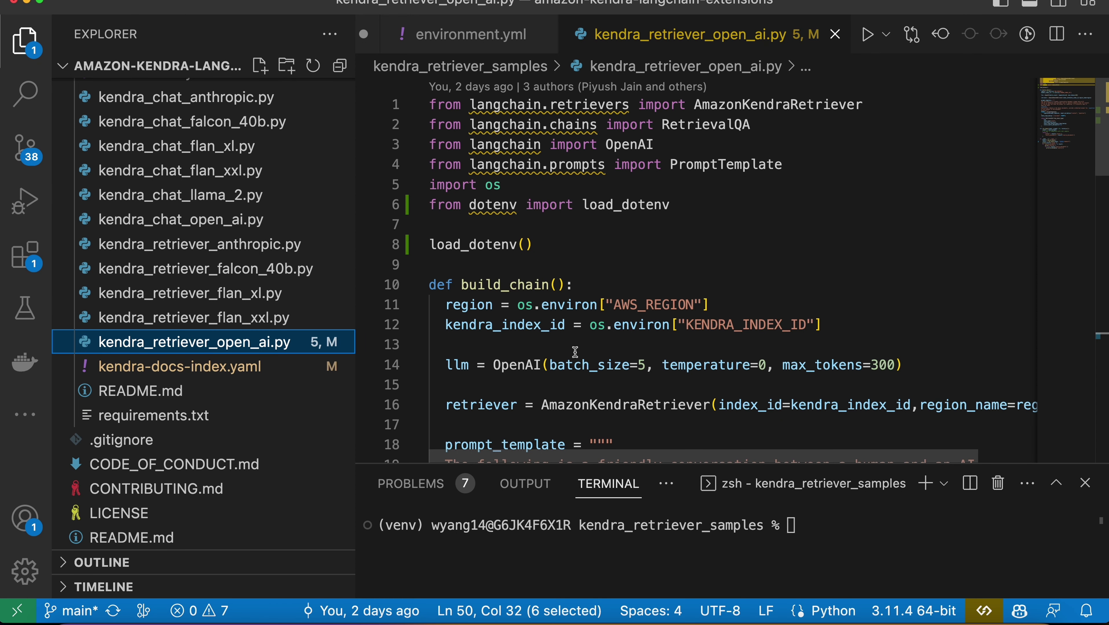
{"action": "scroll", "coordinate": [250, 354], "scroll_direction": "up", "scroll_amount": 5}
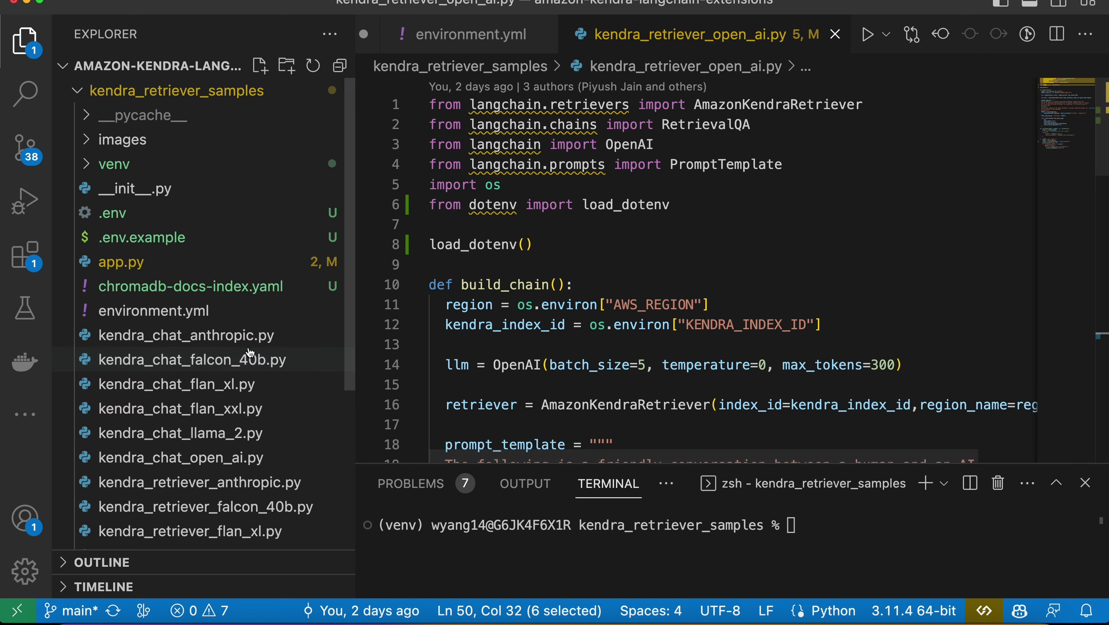
{"action": "left_click", "coordinate": [174, 247]}
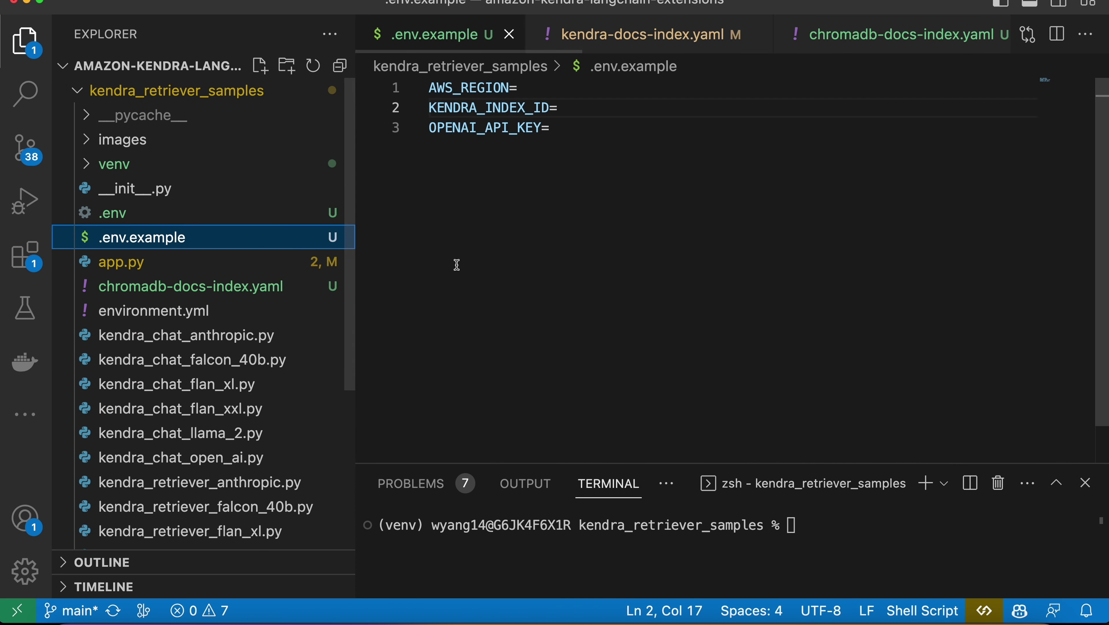
{"action": "left_click", "coordinate": [533, 261]}
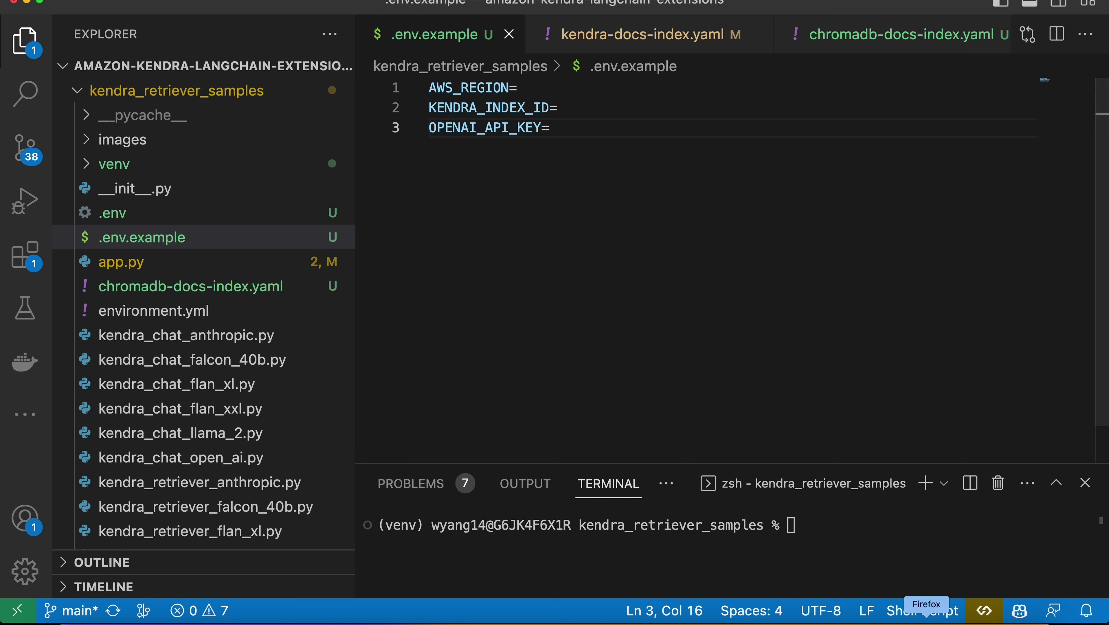
Switch to the CloudFormation stack page in Firefox and look up the region code for N. Virginia in the region list.
{"action": "left_click", "coordinate": [926, 620]}
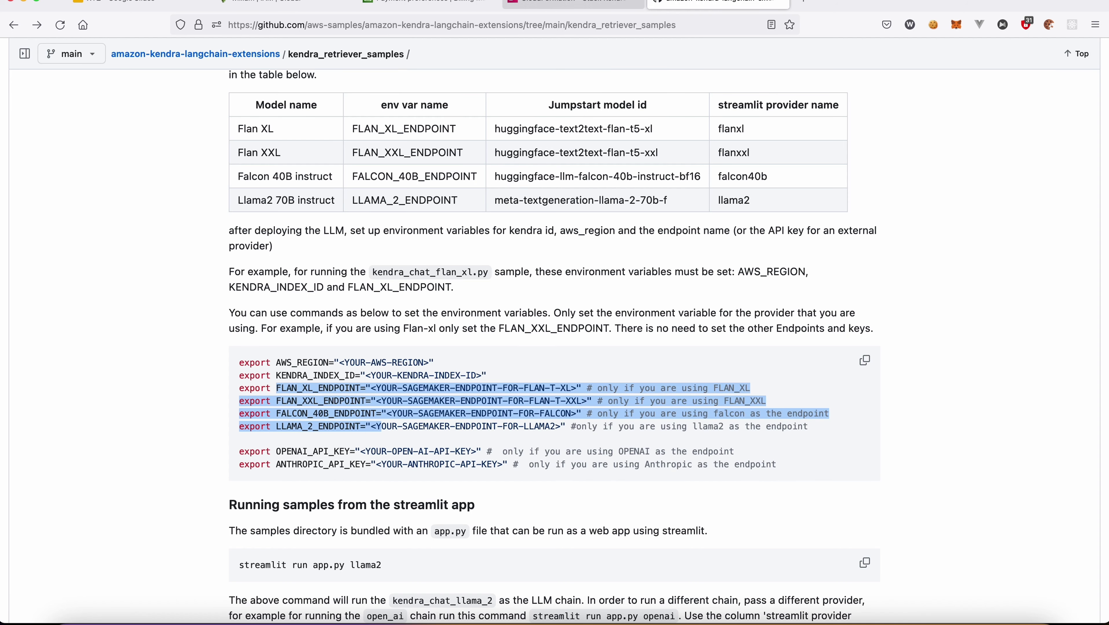
{"action": "left_click", "coordinate": [548, 7]}
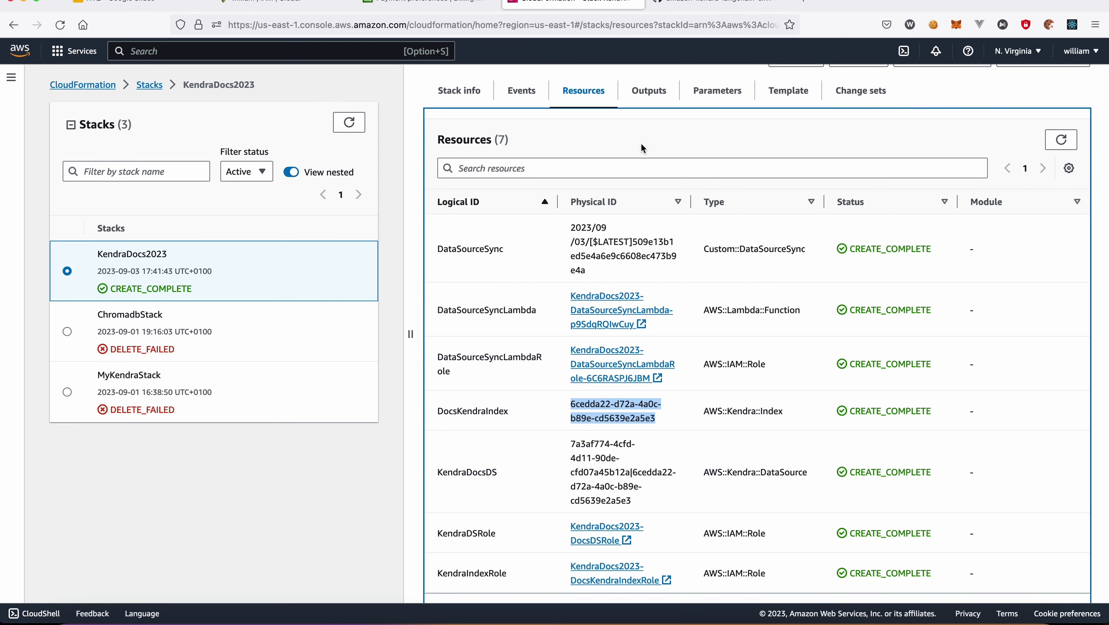
{"action": "left_click", "coordinate": [1041, 51]}
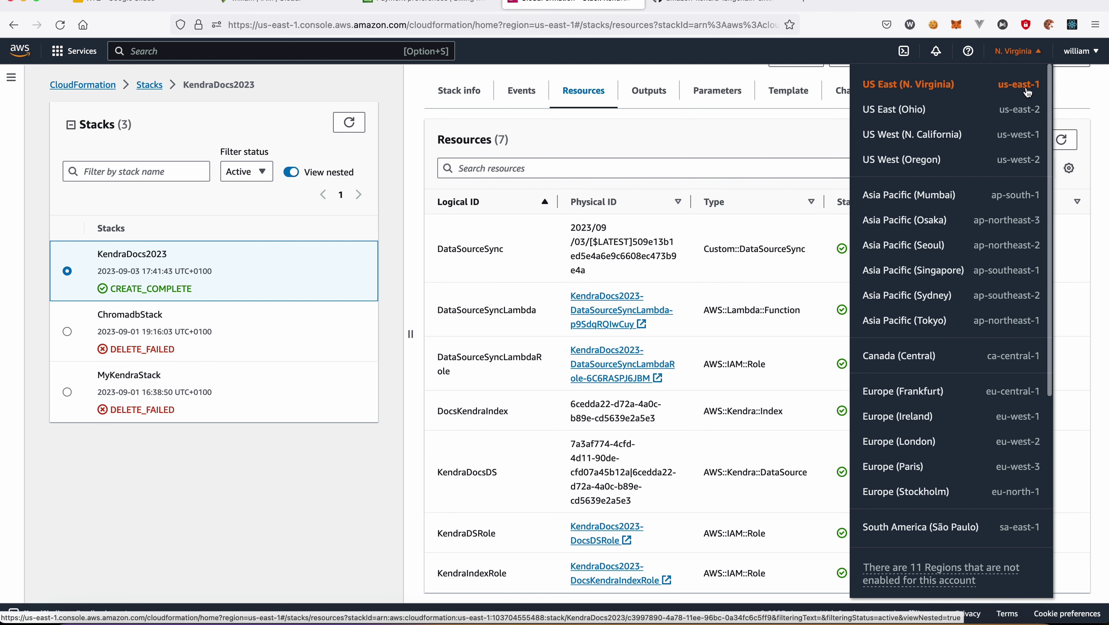
{"action": "left_click", "coordinate": [1107, 117]}
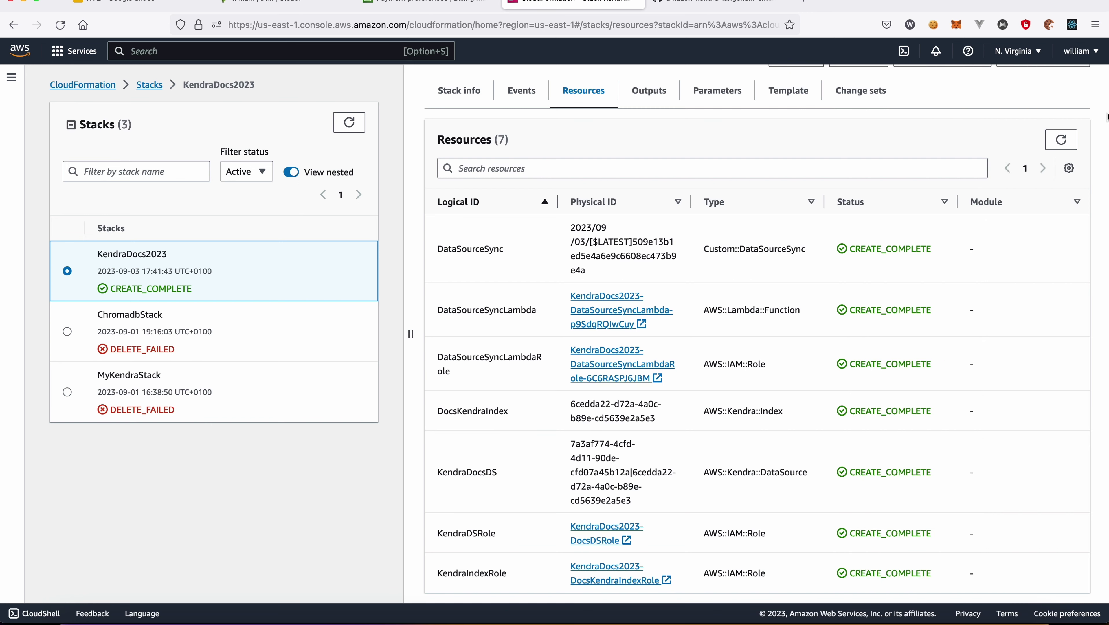
Switch to Visual Studio Code, open kendra_retriever_open_ai.py and inspect its load_dotenv import and call.
{"action": "left_click", "coordinate": [663, 615]}
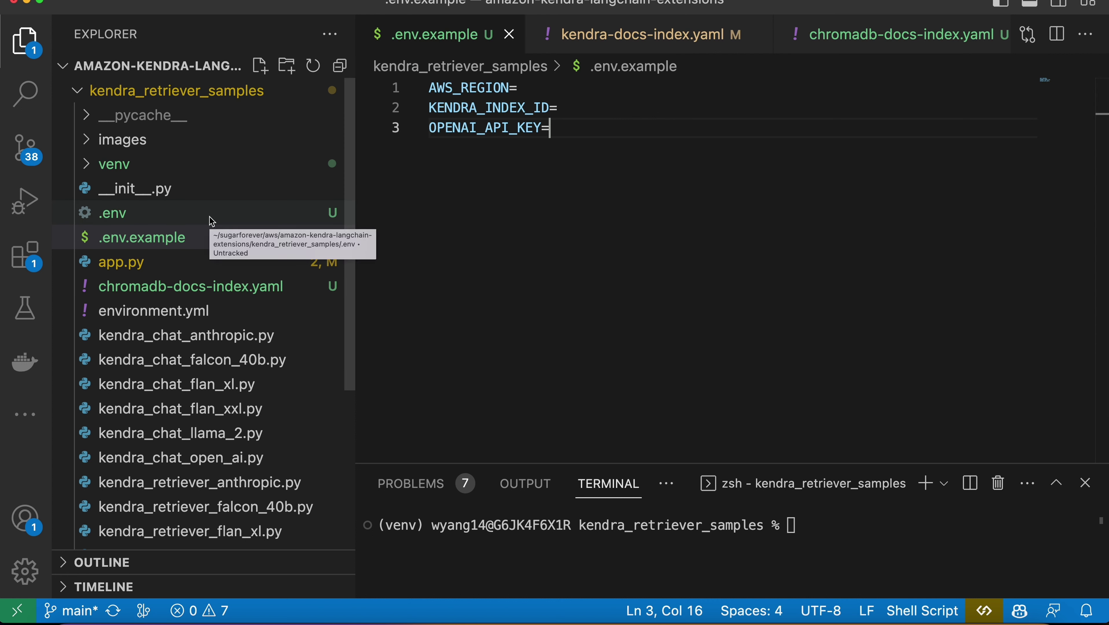
{"action": "scroll", "coordinate": [205, 307], "scroll_direction": "down", "scroll_amount": 5}
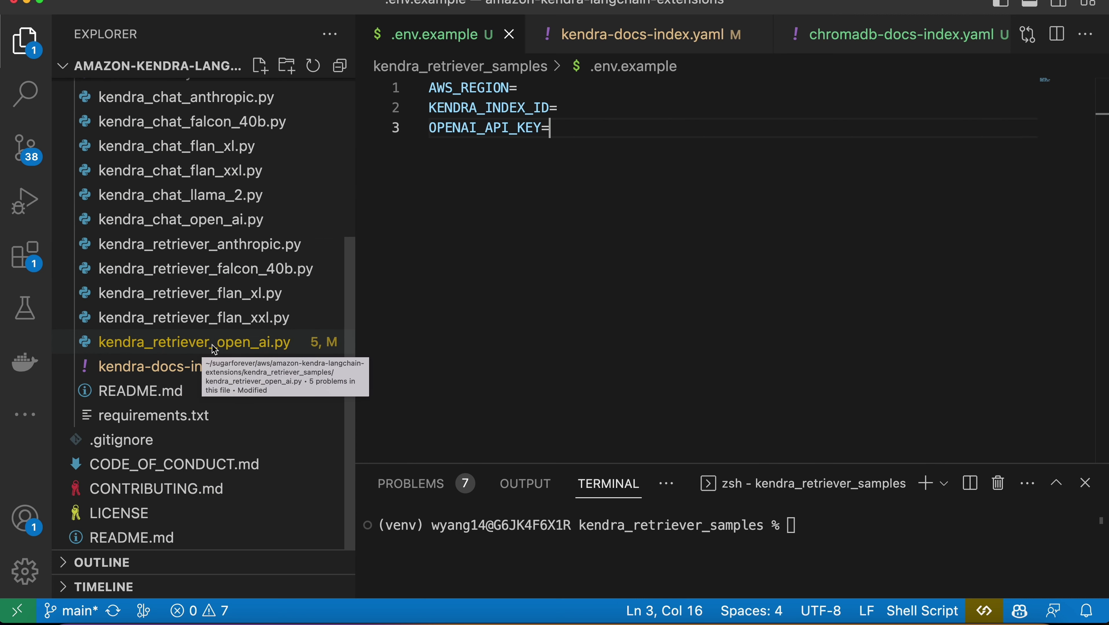
{"action": "left_click", "coordinate": [227, 344]}
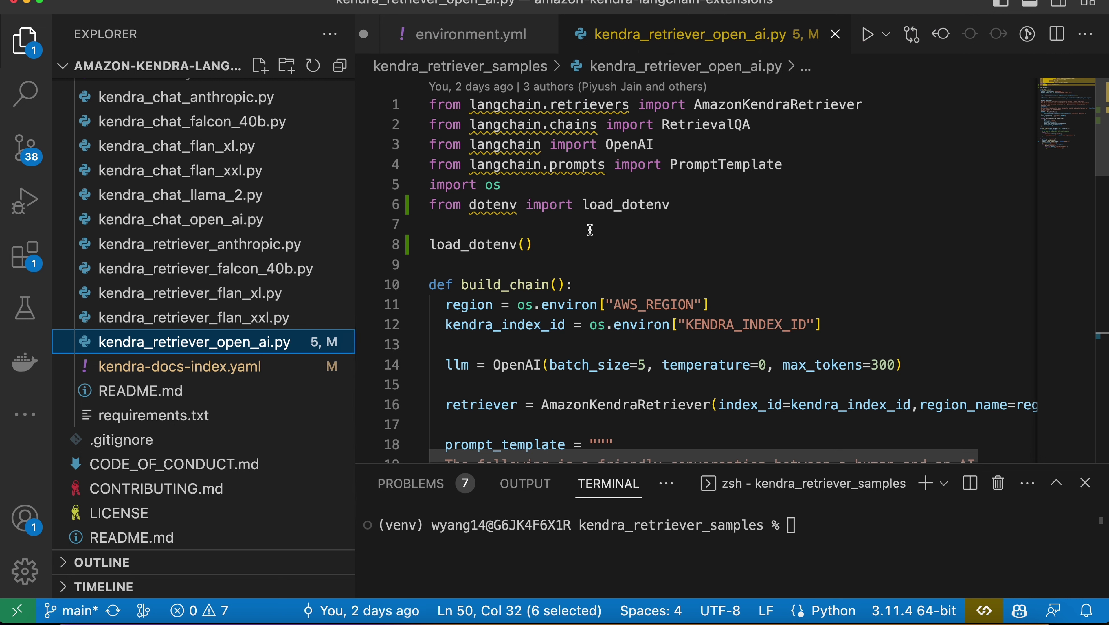
{"action": "mouse_move", "coordinate": [652, 206]}
{"action": "mouse_move", "coordinate": [497, 245]}
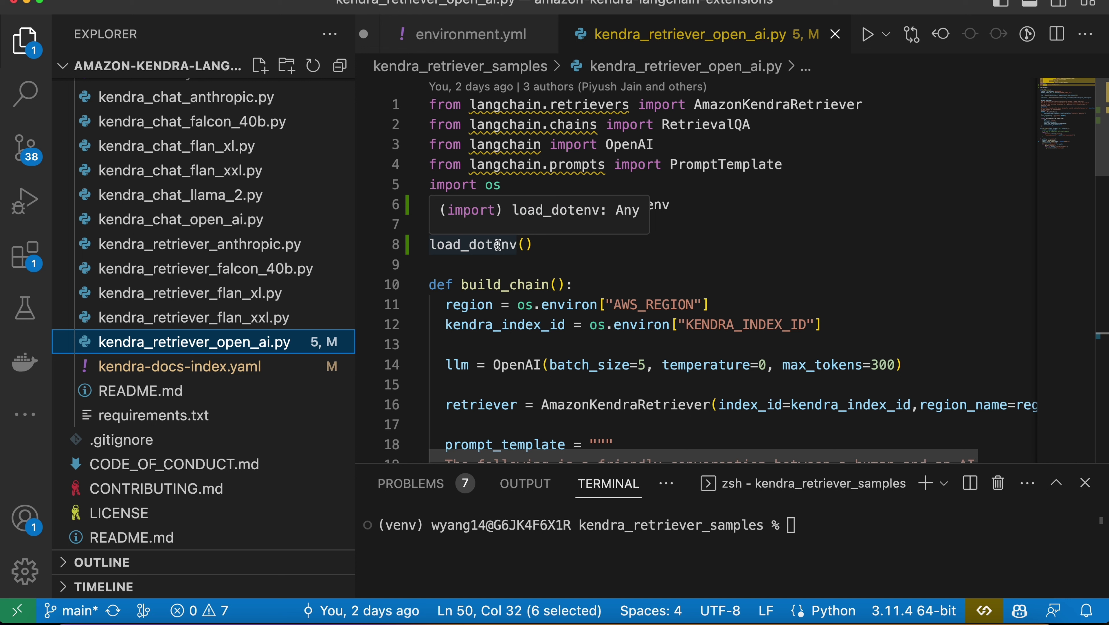